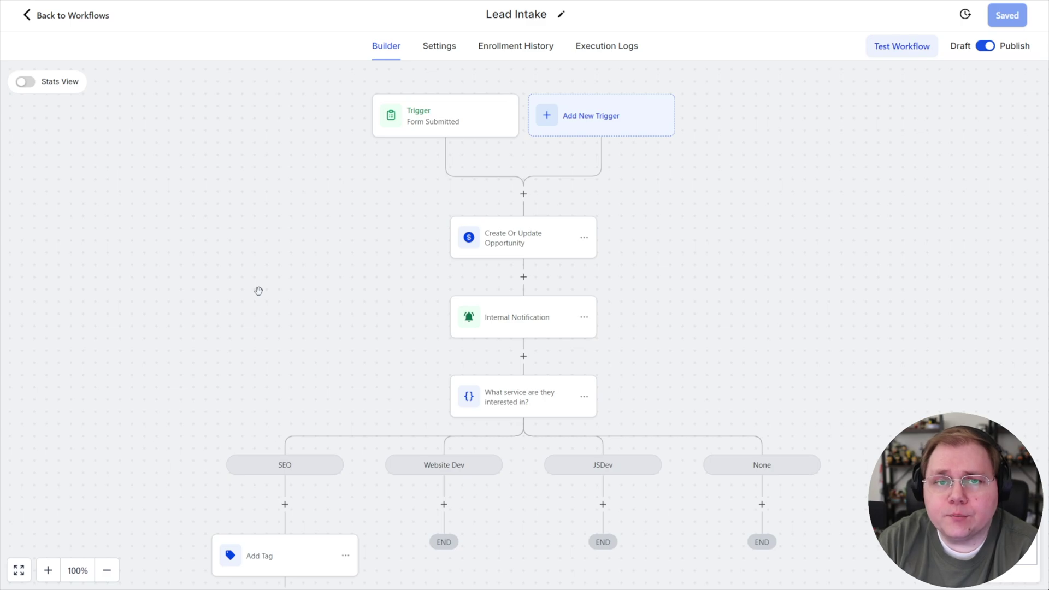
Open the SEO branch's Lead Autoresponse step and confirm no email template is selected
{"action": "left_click_drag", "start_coordinate": [265, 330], "coordinate": [283, 92]}
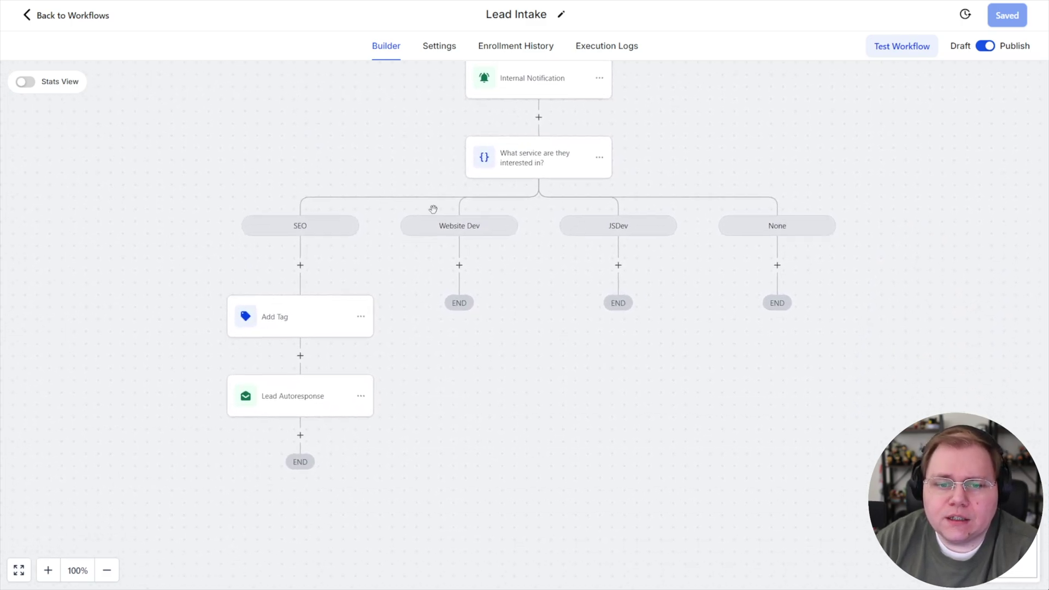
{"action": "left_click", "coordinate": [283, 401]}
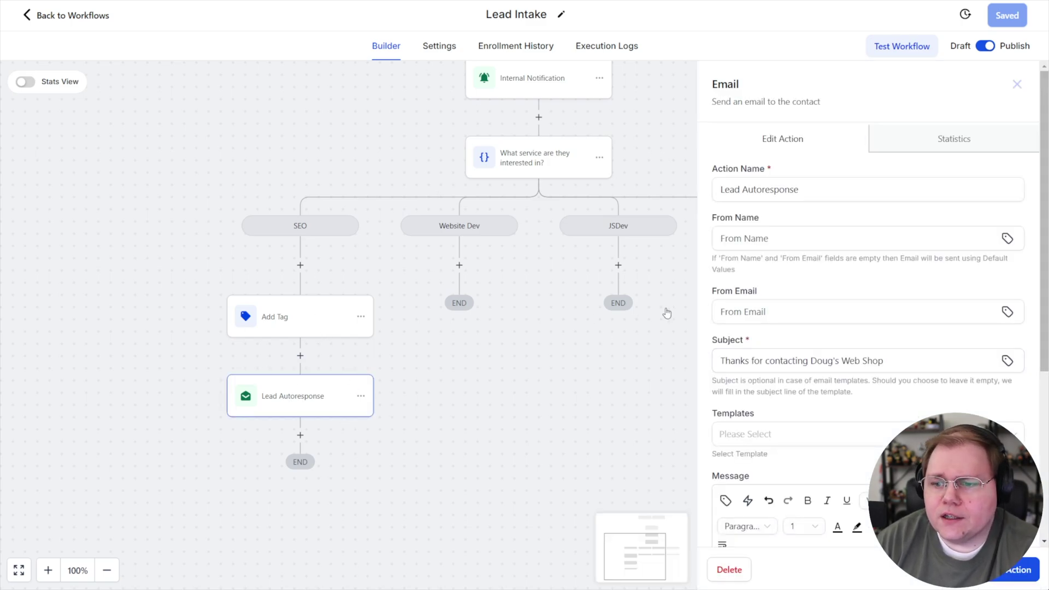
{"action": "scroll", "coordinate": [760, 415], "scroll_direction": "down", "scroll_amount": 1}
{"action": "double_click", "coordinate": [770, 355]}
{"action": "left_click", "coordinate": [765, 371]}
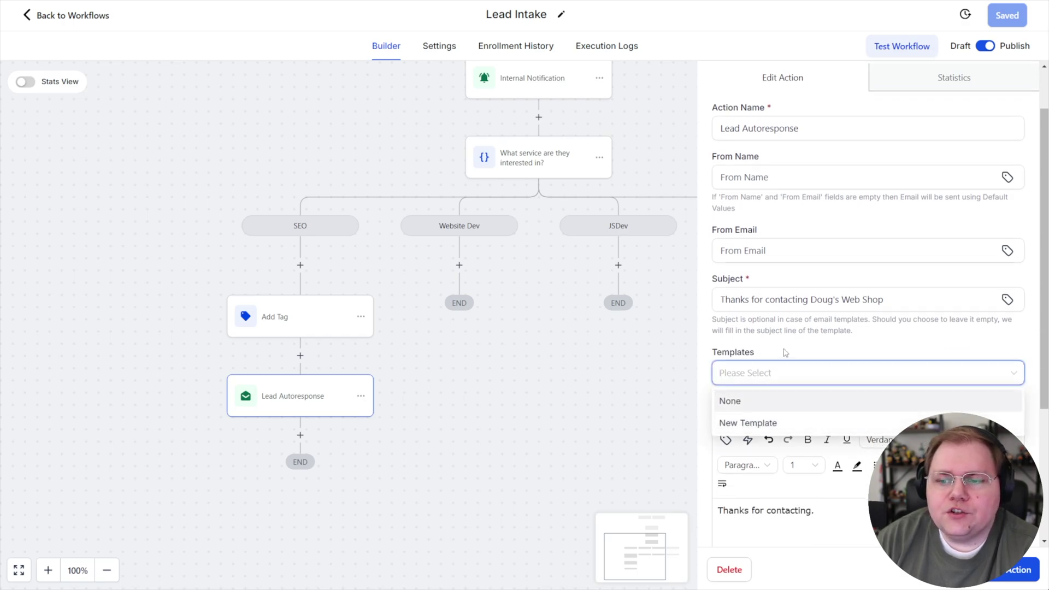
{"action": "left_click", "coordinate": [760, 402]}
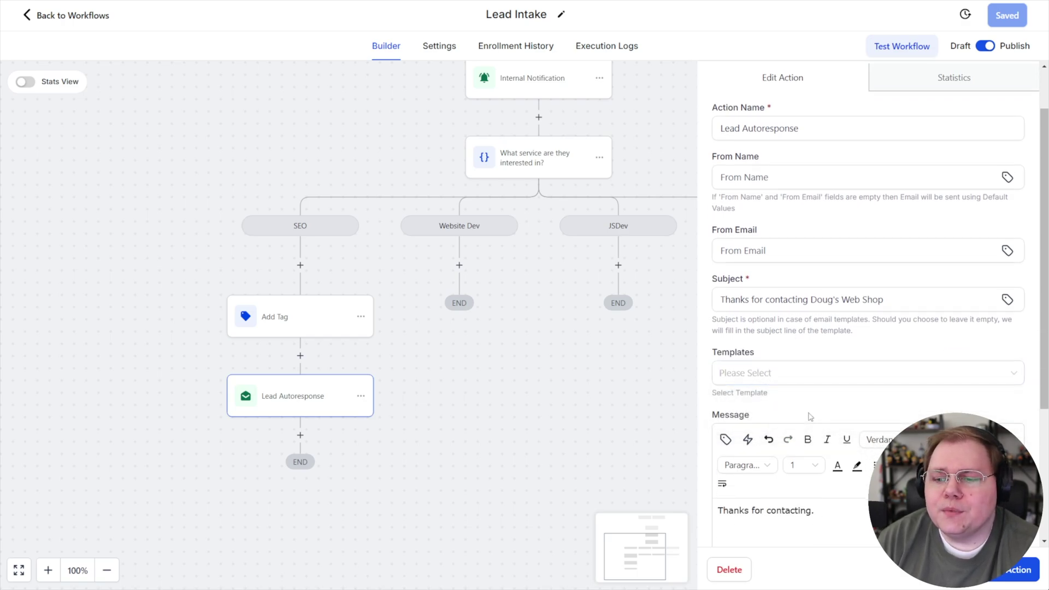
{"action": "scroll", "coordinate": [792, 385], "scroll_direction": "down", "scroll_amount": 3}
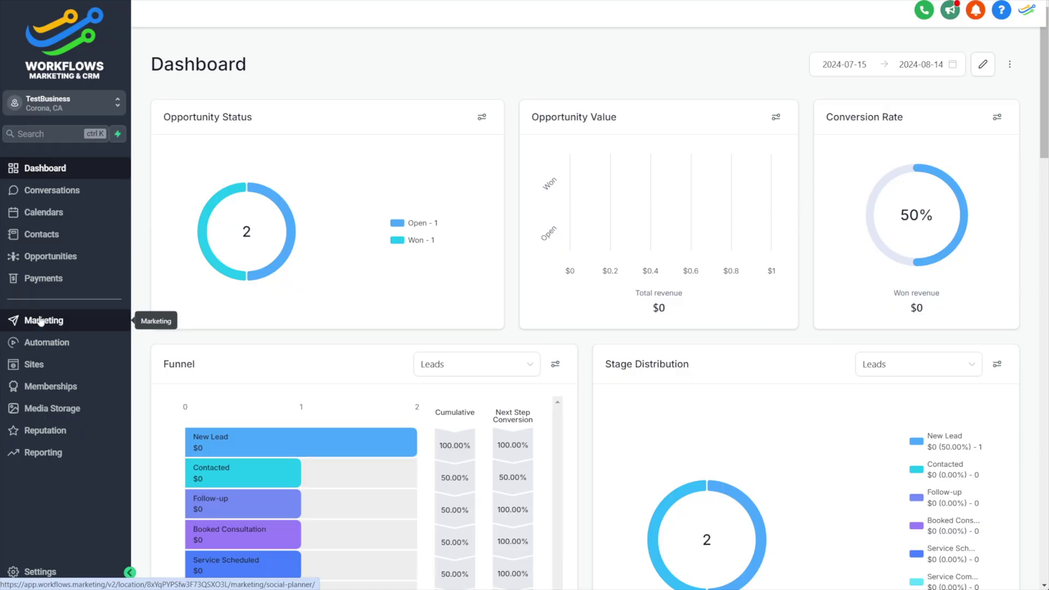
Go to Marketing > Emails > Templates to view the email template library
{"action": "left_click", "coordinate": [52, 325]}
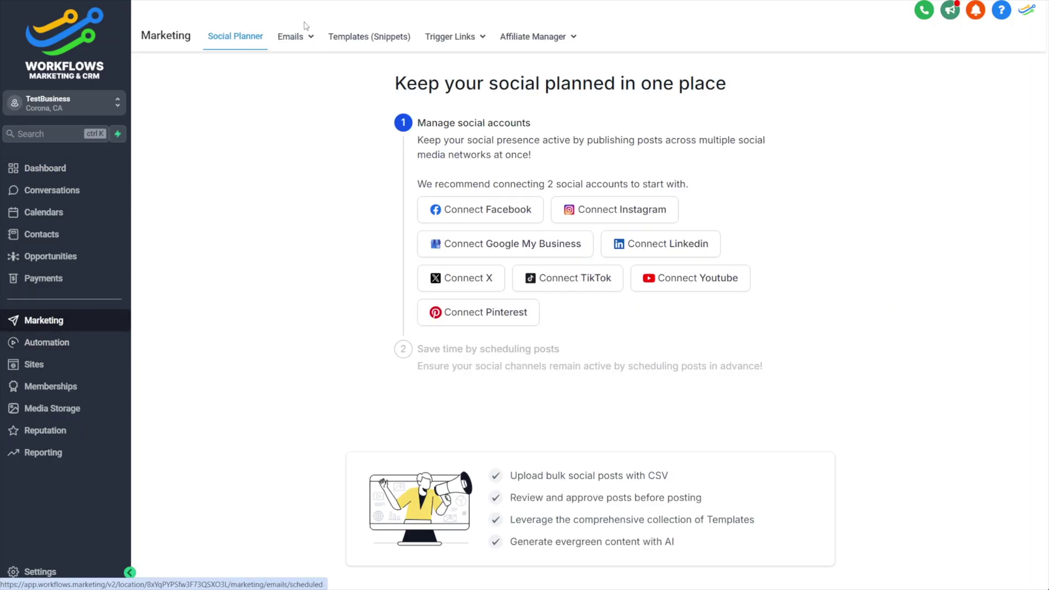
{"action": "mouse_move", "coordinate": [294, 40]}
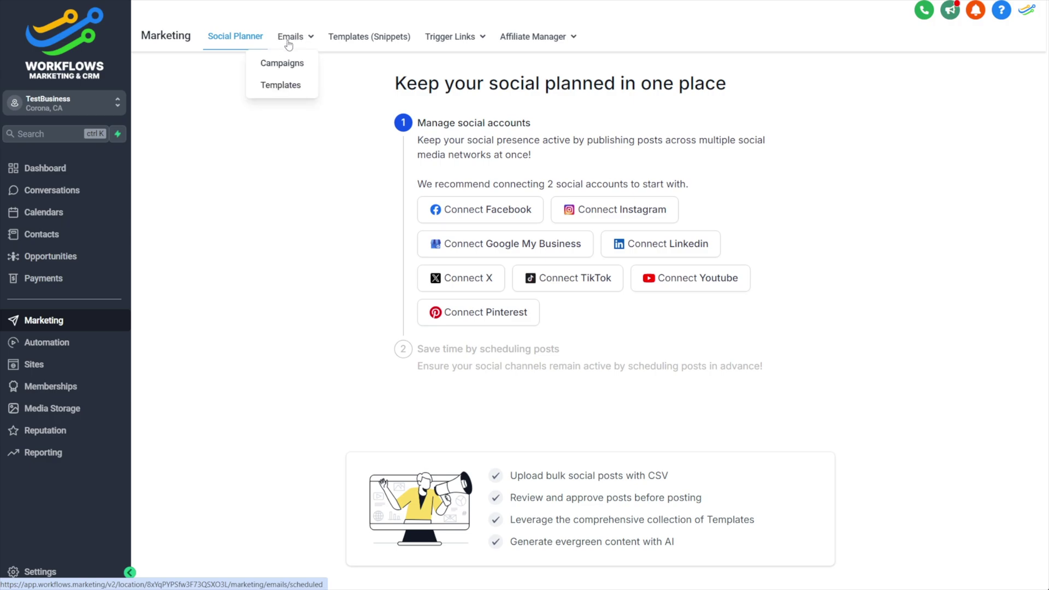
{"action": "left_click", "coordinate": [280, 90]}
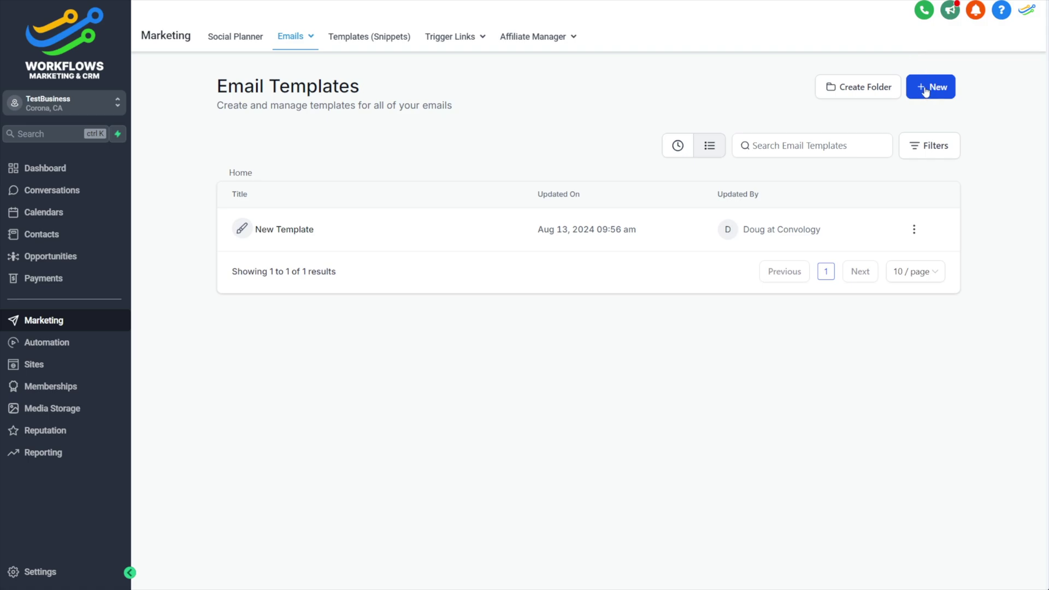
Create a new email template from a blank design
{"action": "left_click", "coordinate": [933, 88]}
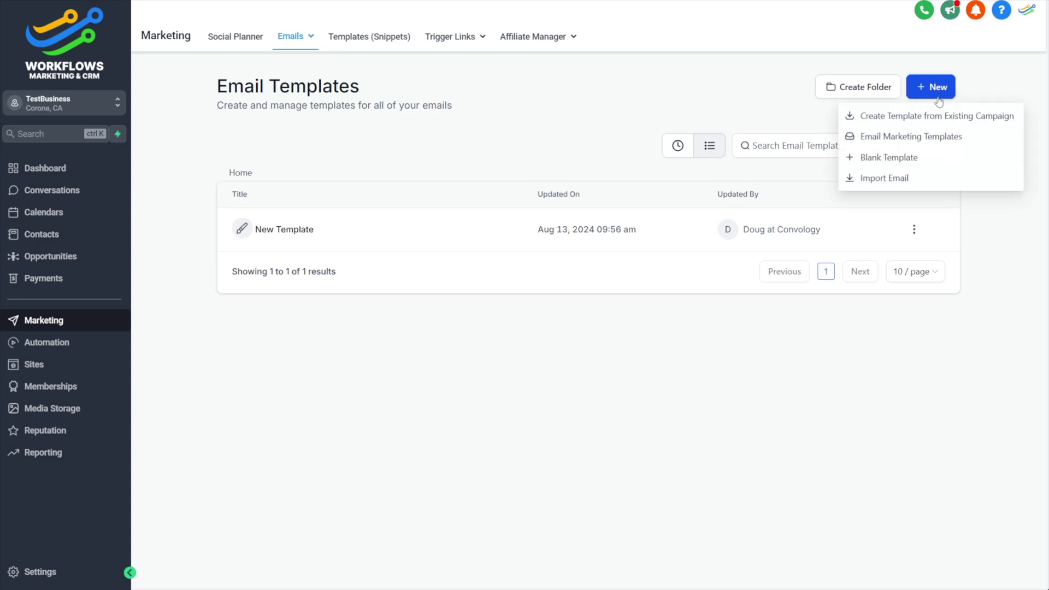
{"action": "left_click", "coordinate": [887, 159]}
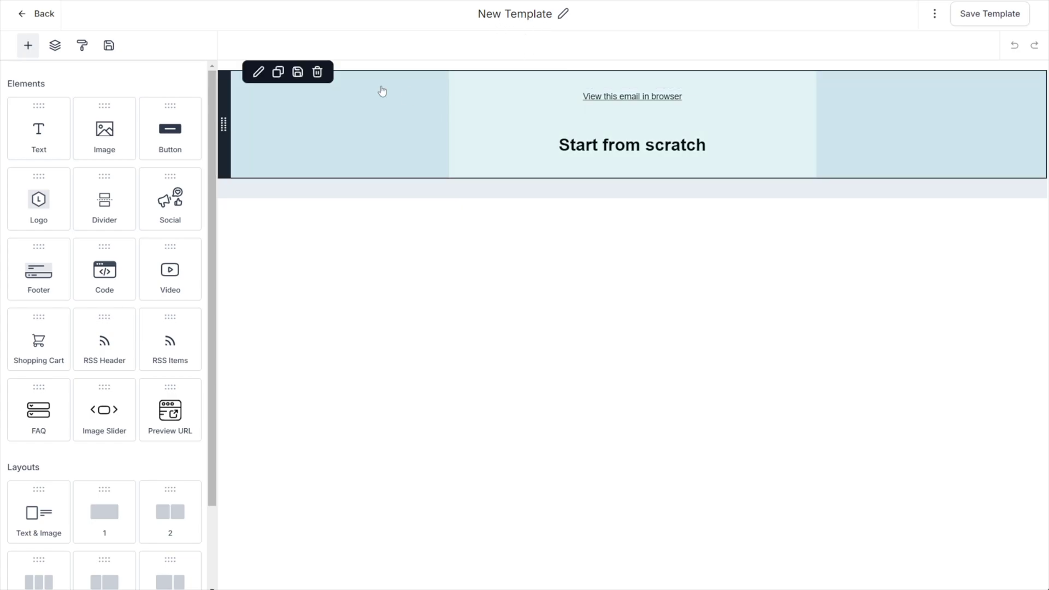
Rename the new template to 'Autoresponse for SEO Leads'
{"action": "left_click", "coordinate": [563, 14]}
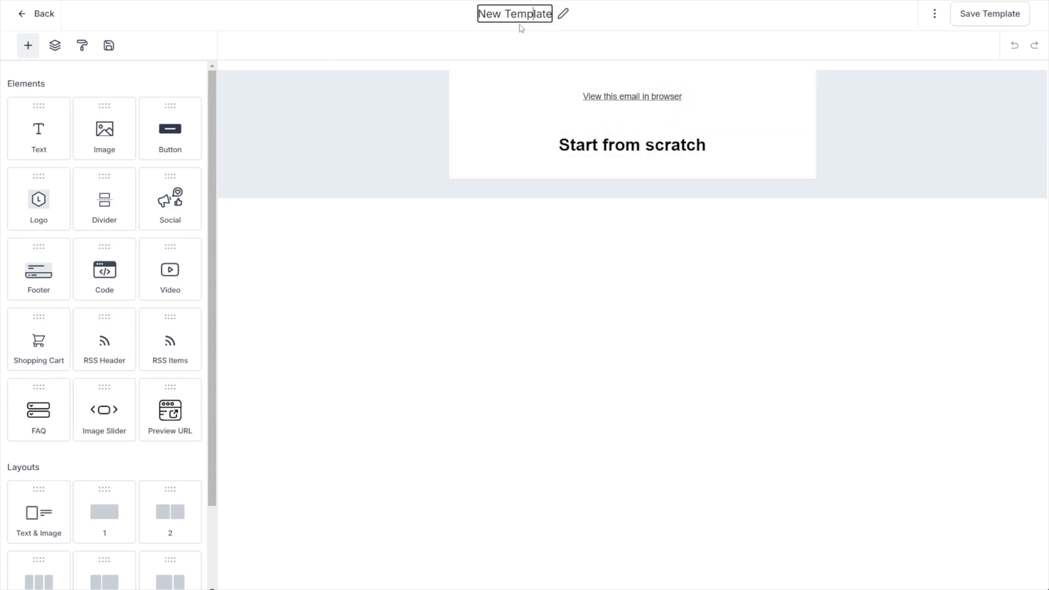
{"action": "key", "text": "ctrl+a"}
{"action": "type", "text": "Autore"}
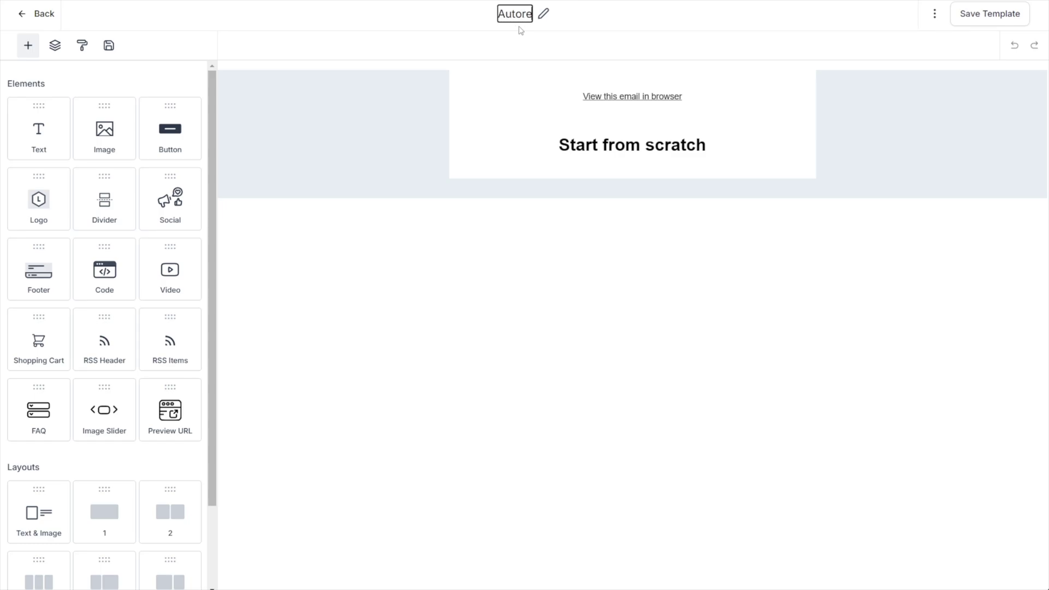
{"action": "type", "text": "sponse for SEO"}
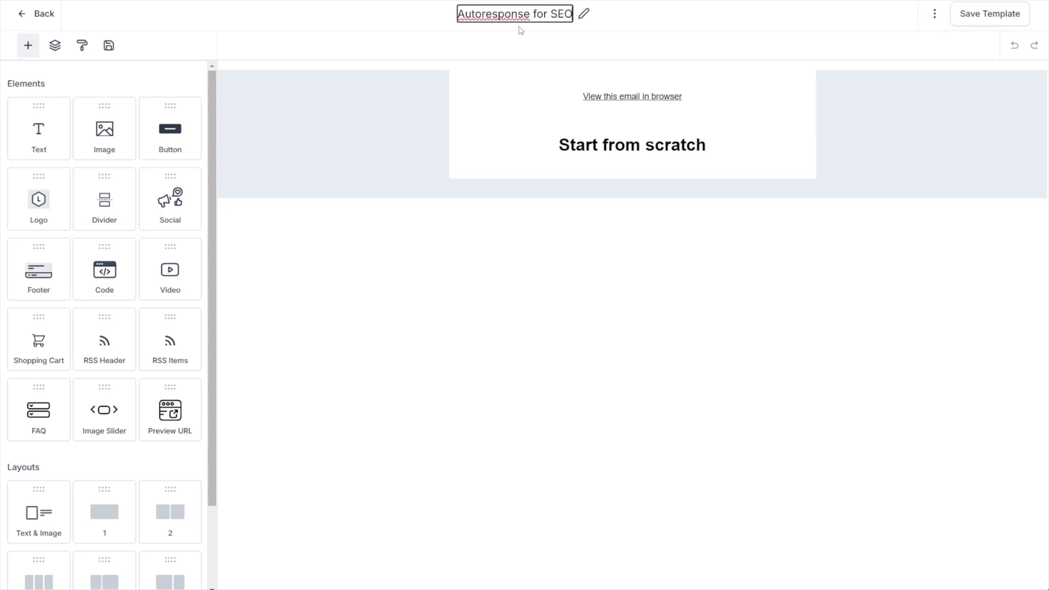
{"action": "type", "text": " Leads"}
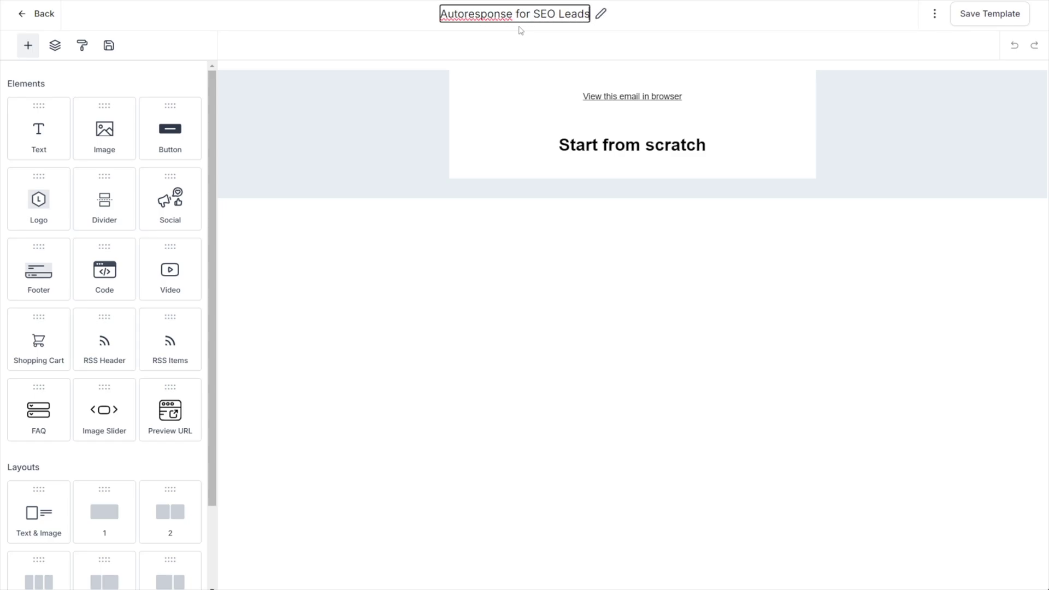
{"action": "key", "text": "Return"}
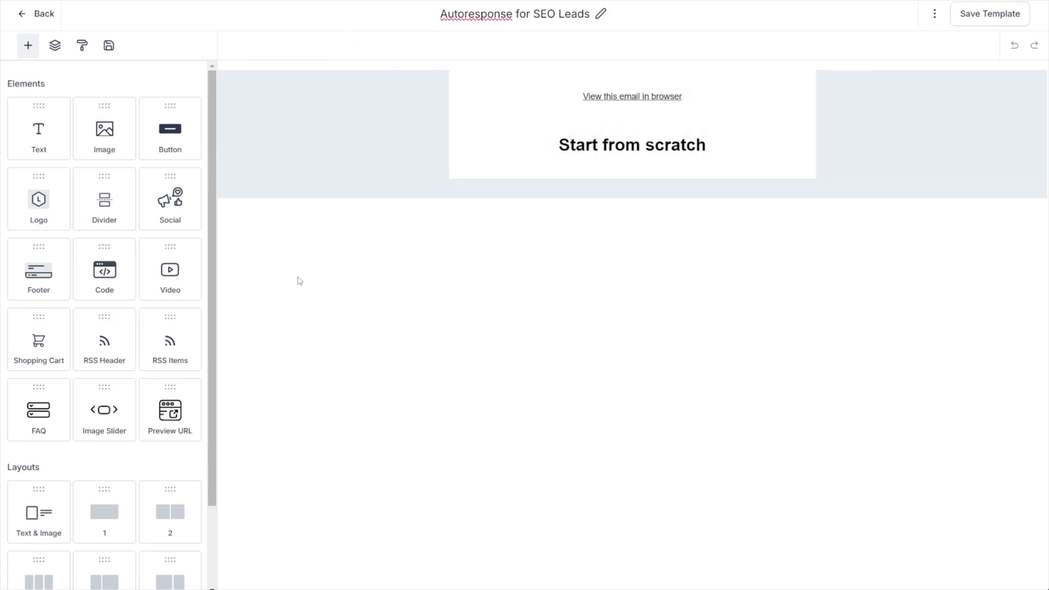
{"action": "mouse_move", "coordinate": [457, 78]}
{"action": "mouse_move", "coordinate": [389, 176]}
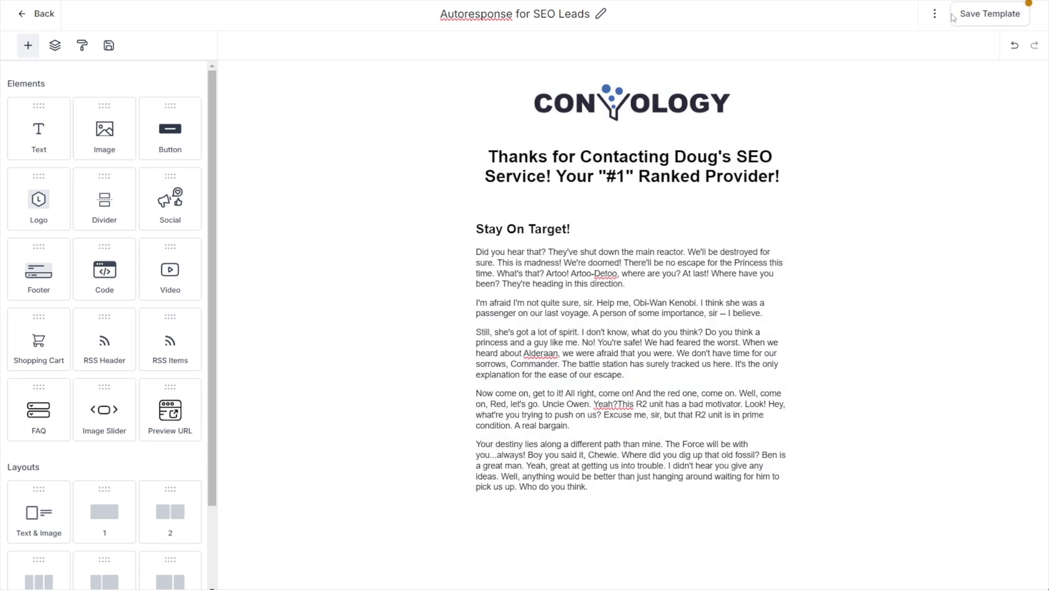
Set the sender e-mail and subject 'You're one search away from being found! Huzzah!' in template settings
{"action": "left_click", "coordinate": [1003, 18]}
{"action": "left_click", "coordinate": [935, 17]}
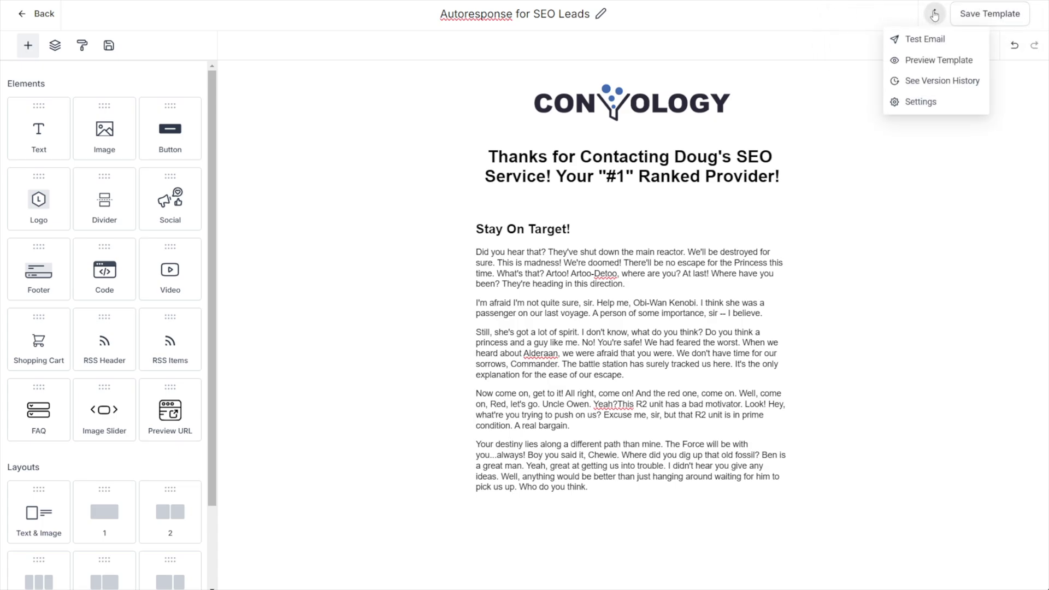
{"action": "left_click", "coordinate": [922, 101]}
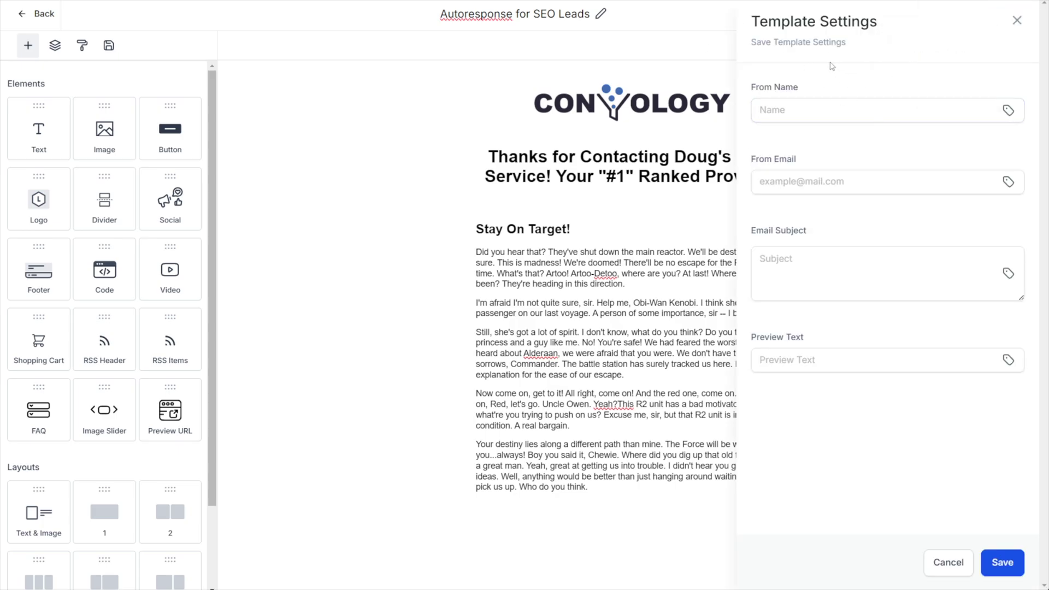
{"action": "left_click", "coordinate": [806, 181]}
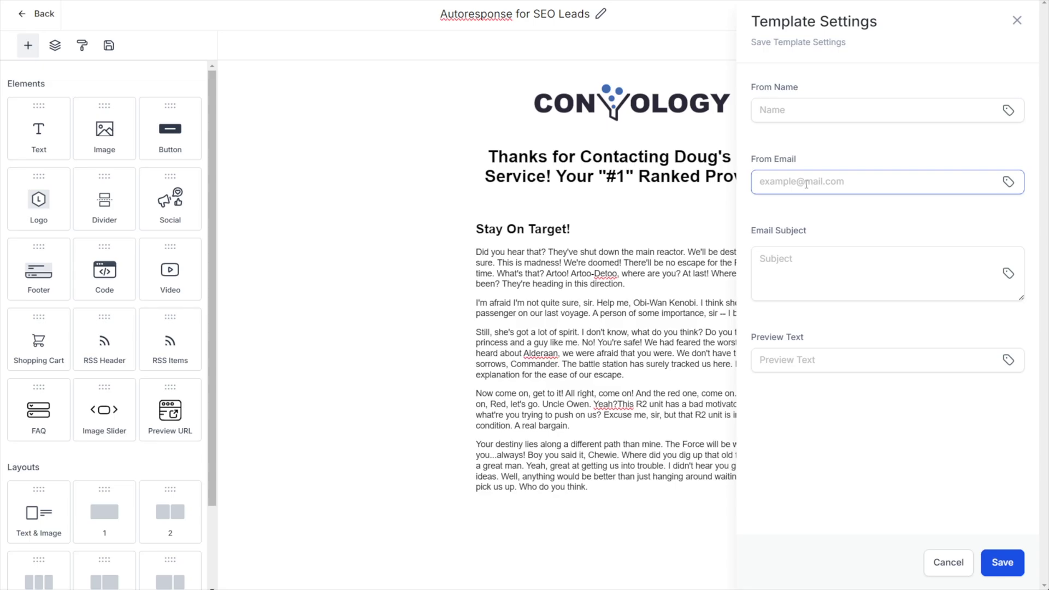
{"action": "left_click", "coordinate": [815, 295]}
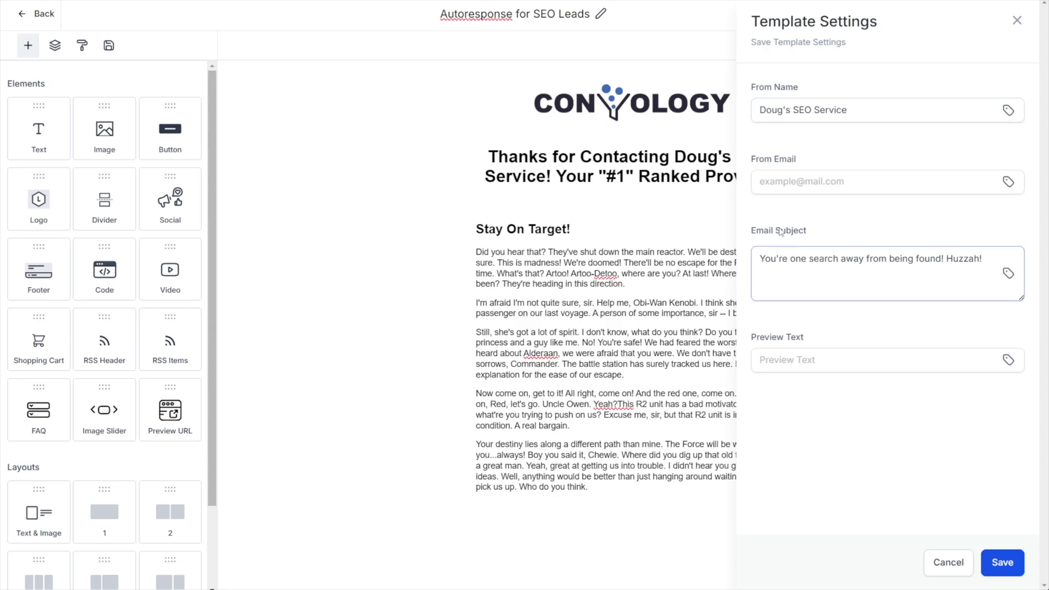
{"action": "left_click", "coordinate": [785, 182]}
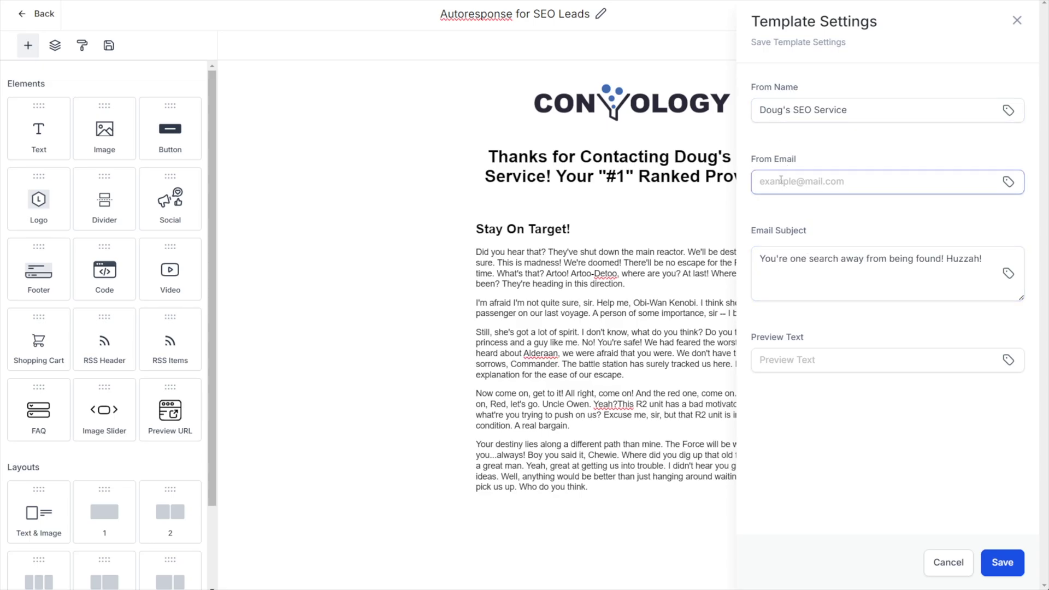
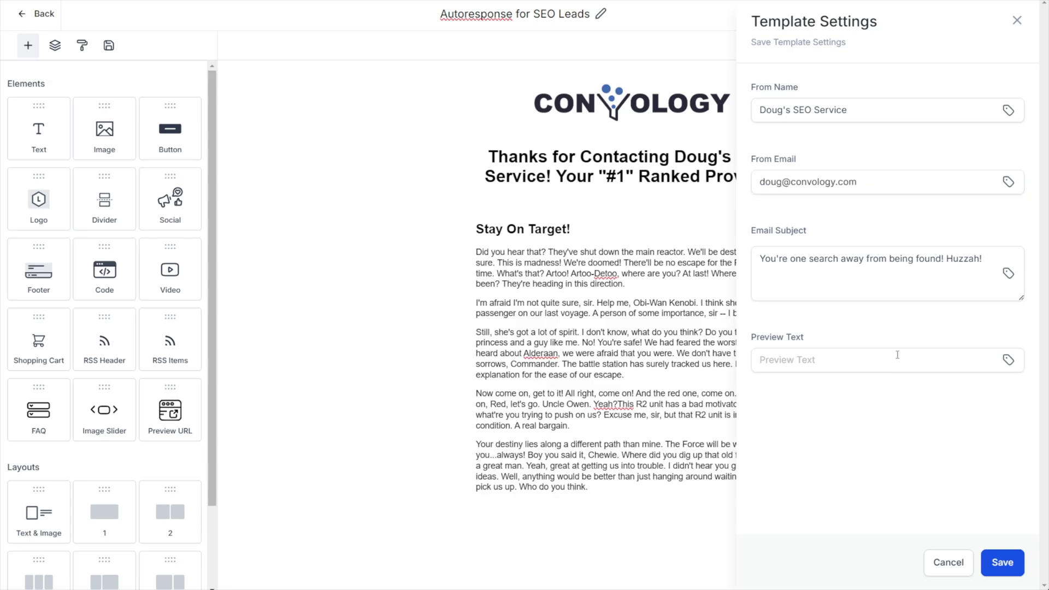
{"action": "left_click", "coordinate": [1000, 567]}
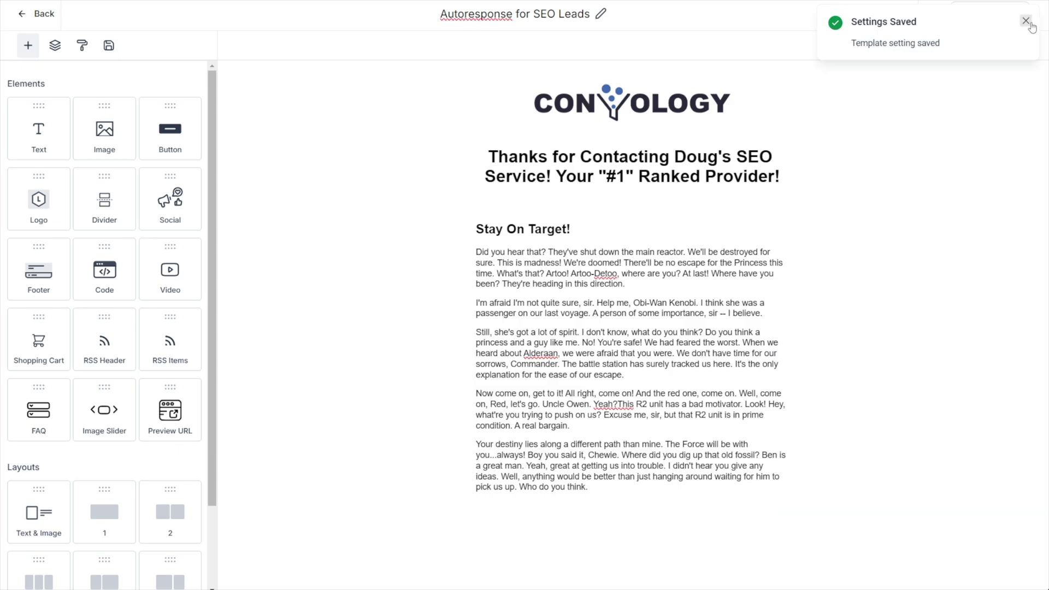
Save the Autoresponse for SEO Leads template and reopen the Lead Intake workflow
{"action": "left_click", "coordinate": [1026, 22]}
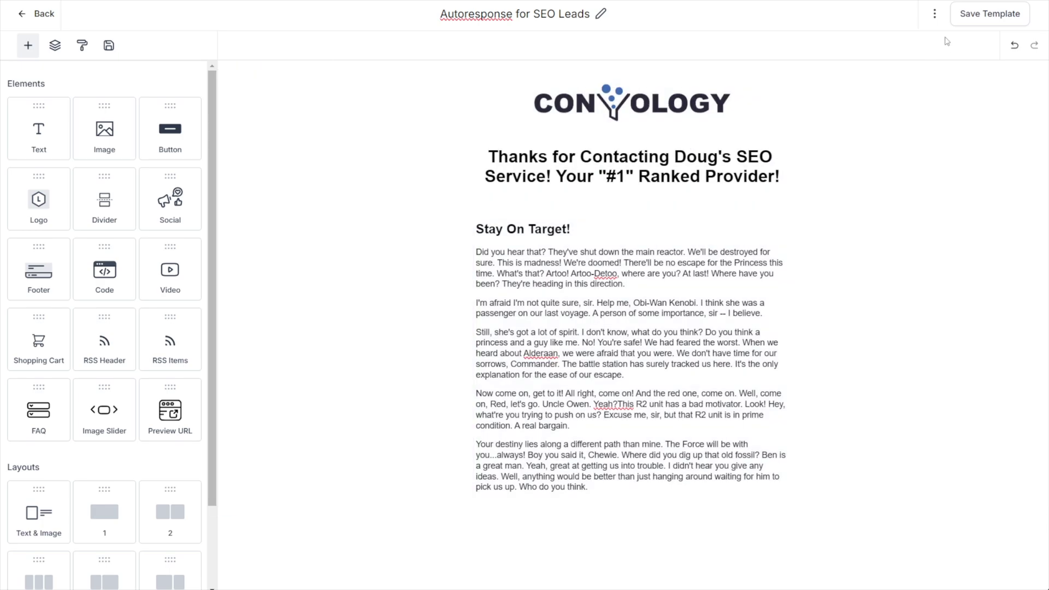
{"action": "left_click", "coordinate": [969, 15]}
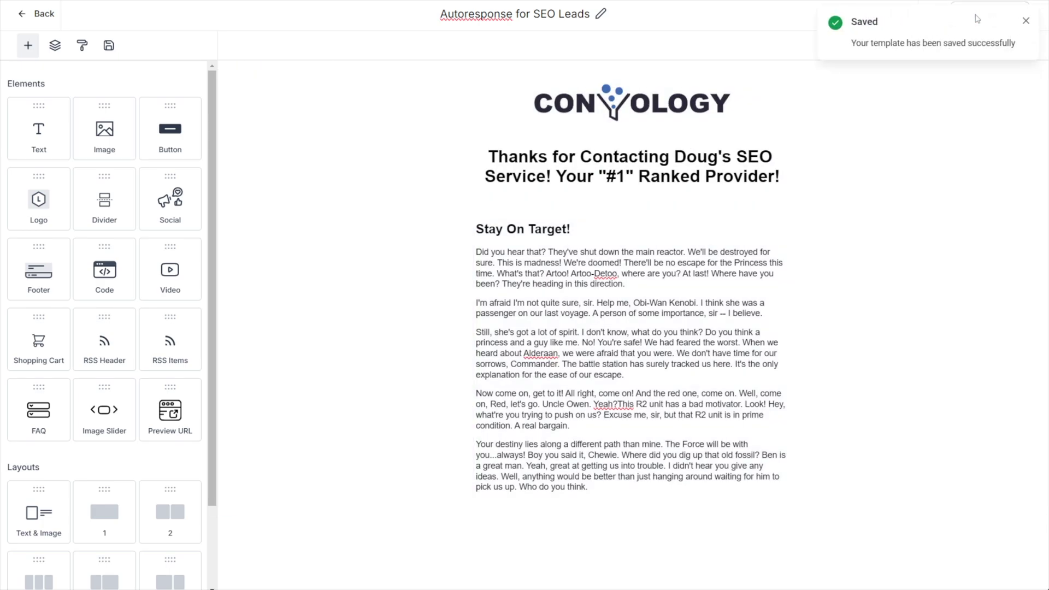
{"action": "left_click", "coordinate": [1026, 20]}
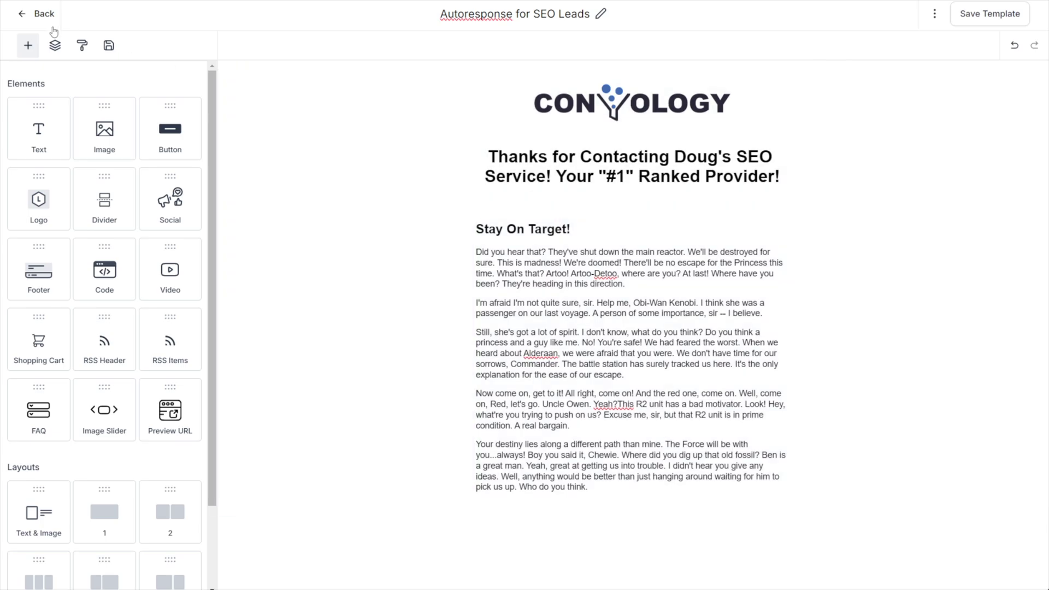
{"action": "left_click", "coordinate": [37, 14]}
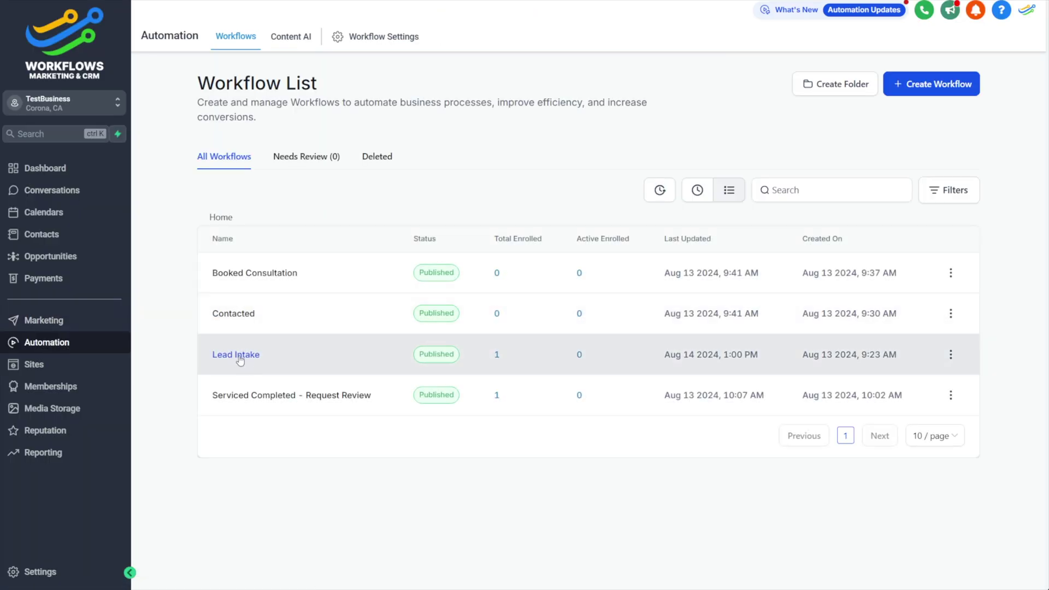
{"action": "left_click", "coordinate": [247, 356]}
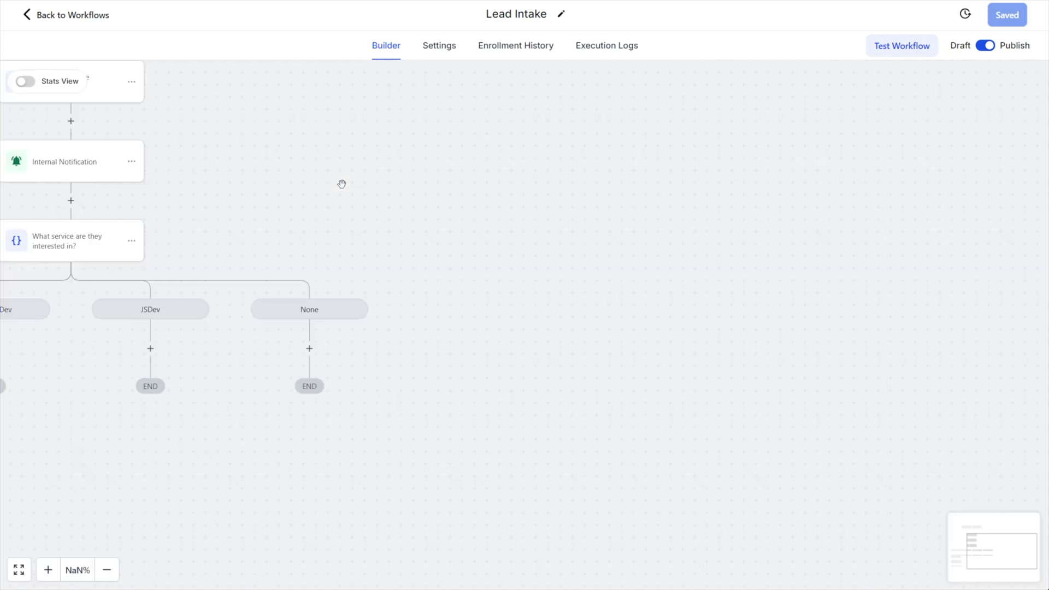
Assign the Autoresponse for SEO Leads template to the SEO branch's Lead Autoresponse step and save it
{"action": "left_click_drag", "start_coordinate": [307, 312], "coordinate": [319, 44]}
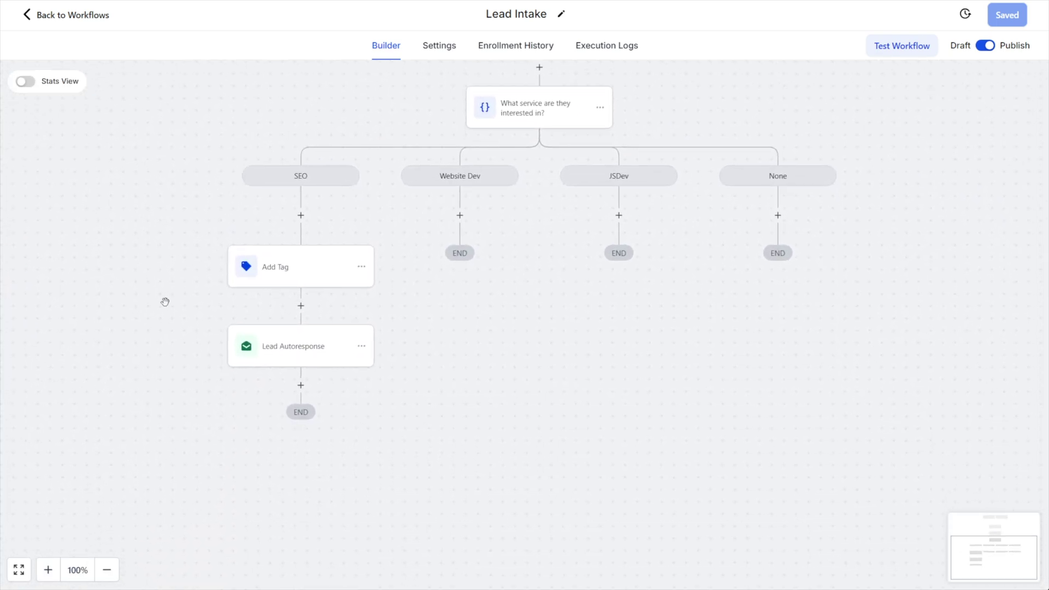
{"action": "scroll", "coordinate": [269, 433], "scroll_direction": "up", "scroll_amount": 5}
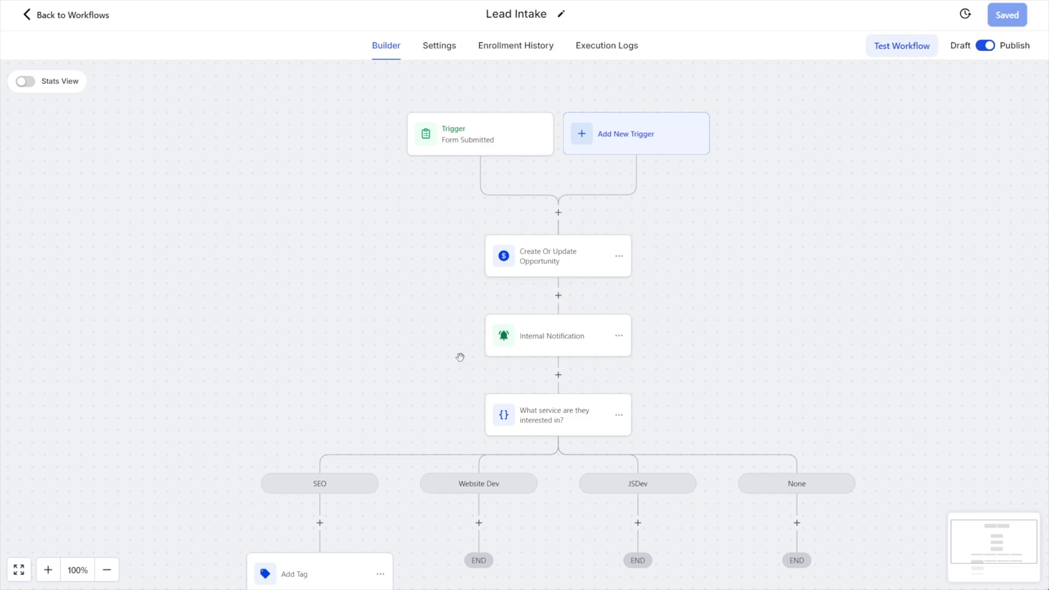
{"action": "left_click_drag", "start_coordinate": [460, 356], "coordinate": [480, 180]}
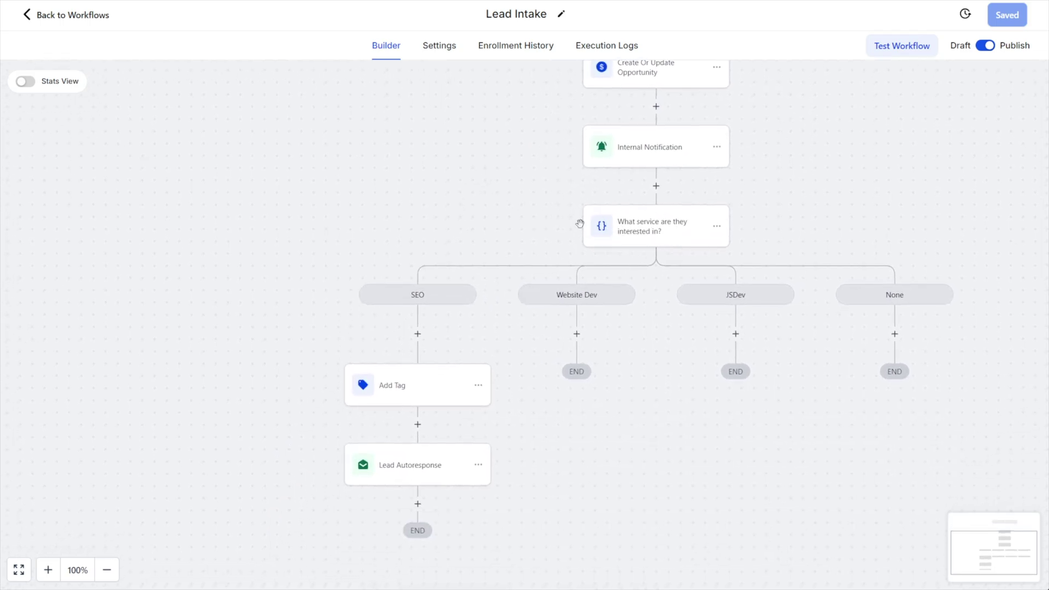
{"action": "left_click", "coordinate": [409, 474]}
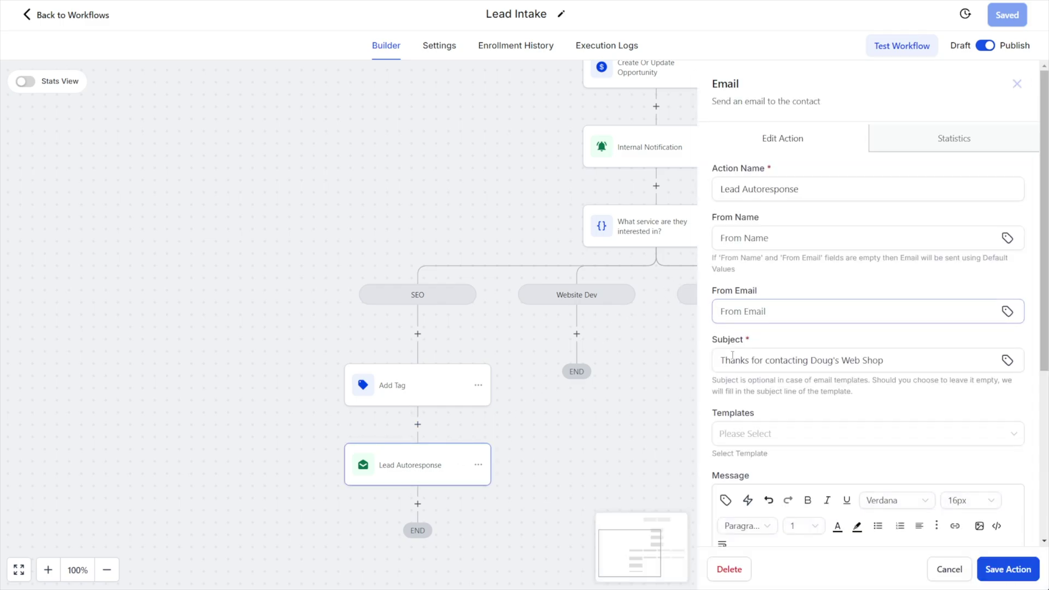
{"action": "scroll", "coordinate": [805, 260], "scroll_direction": "down", "scroll_amount": 3}
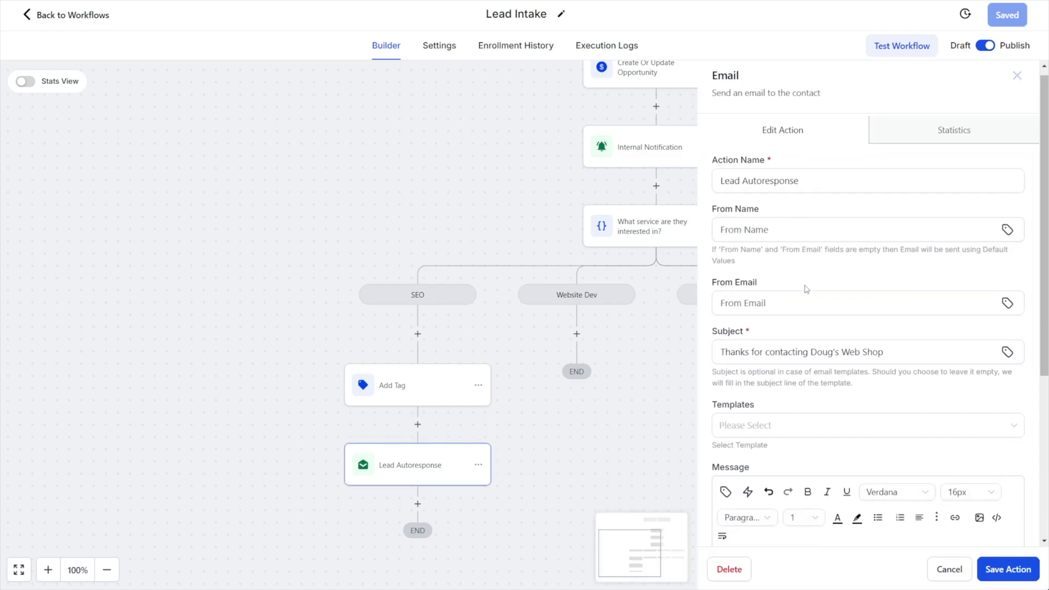
{"action": "scroll", "coordinate": [791, 401], "scroll_direction": "up", "scroll_amount": 2}
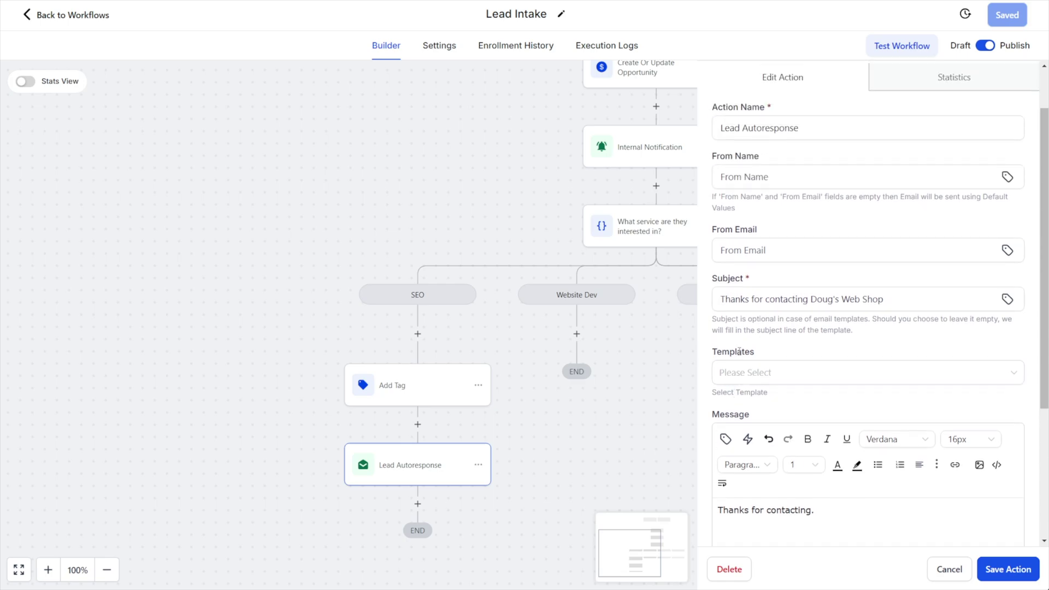
{"action": "left_click", "coordinate": [764, 374]}
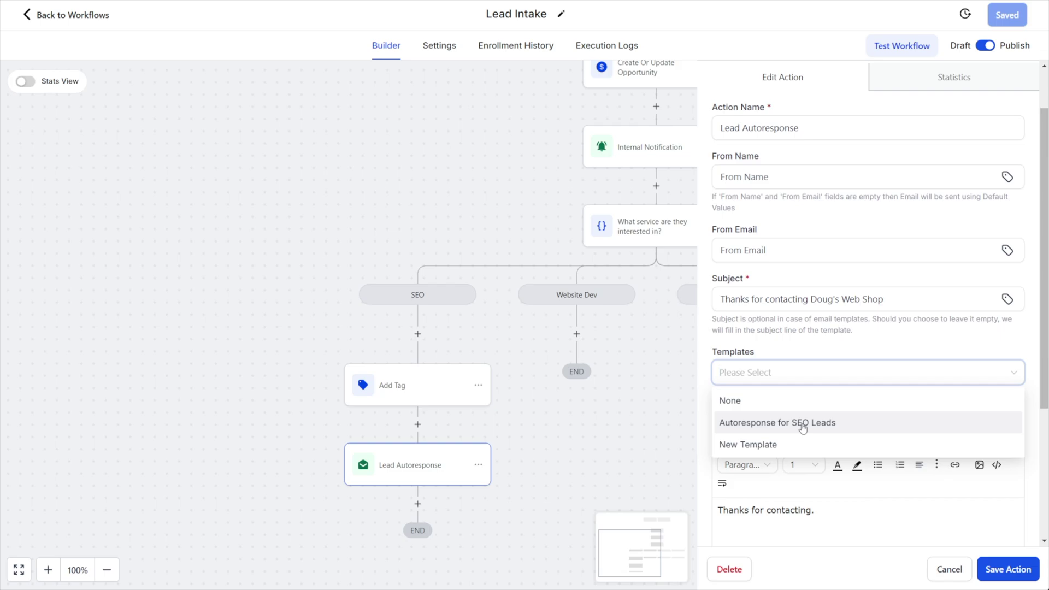
{"action": "left_click", "coordinate": [802, 425]}
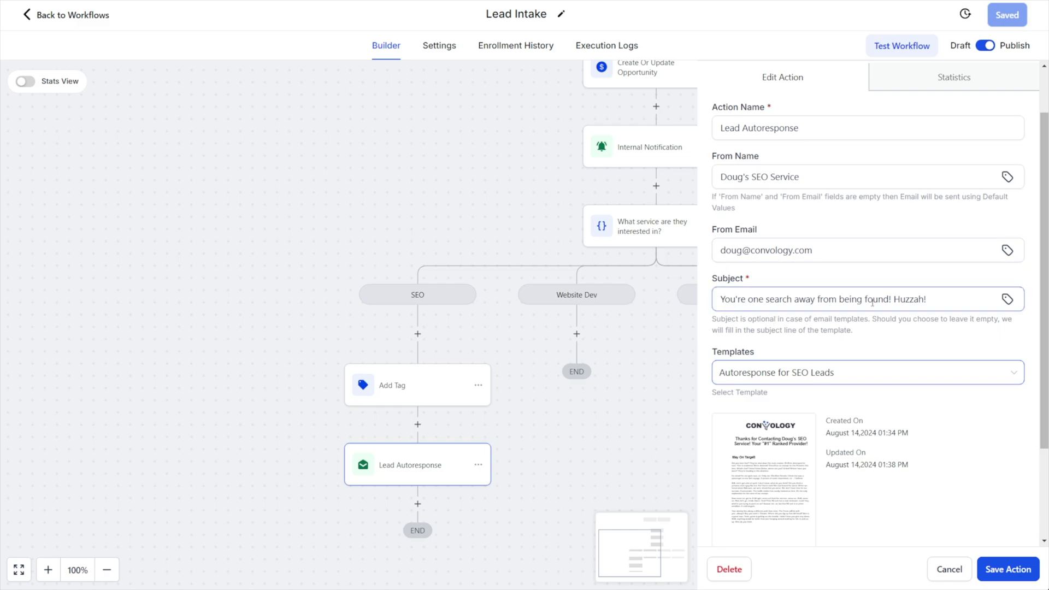
{"action": "scroll", "coordinate": [875, 344], "scroll_direction": "down", "scroll_amount": 2}
{"action": "mouse_move", "coordinate": [776, 337]}
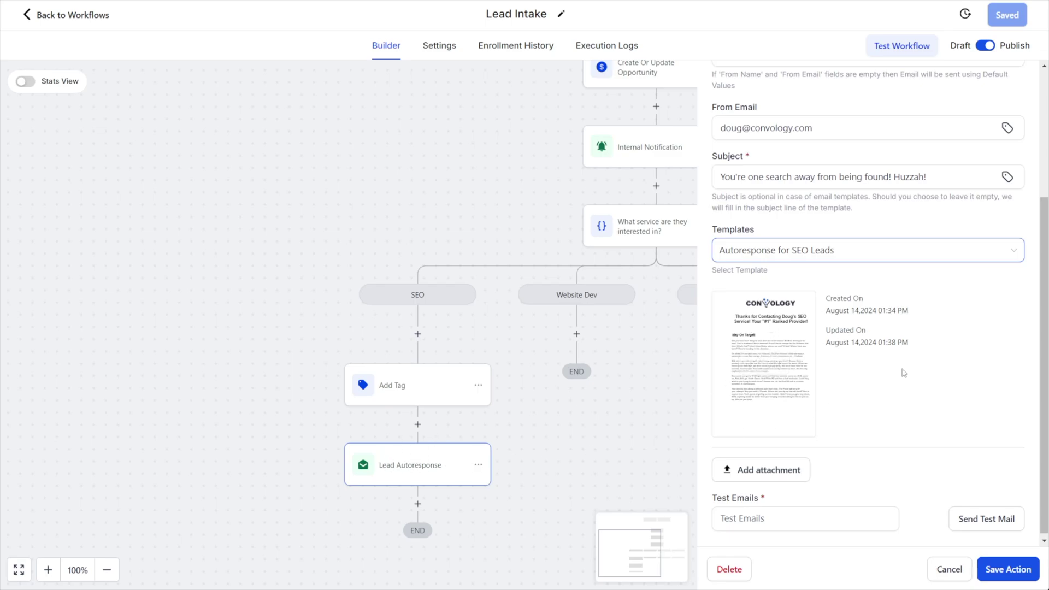
{"action": "left_click", "coordinate": [992, 570]}
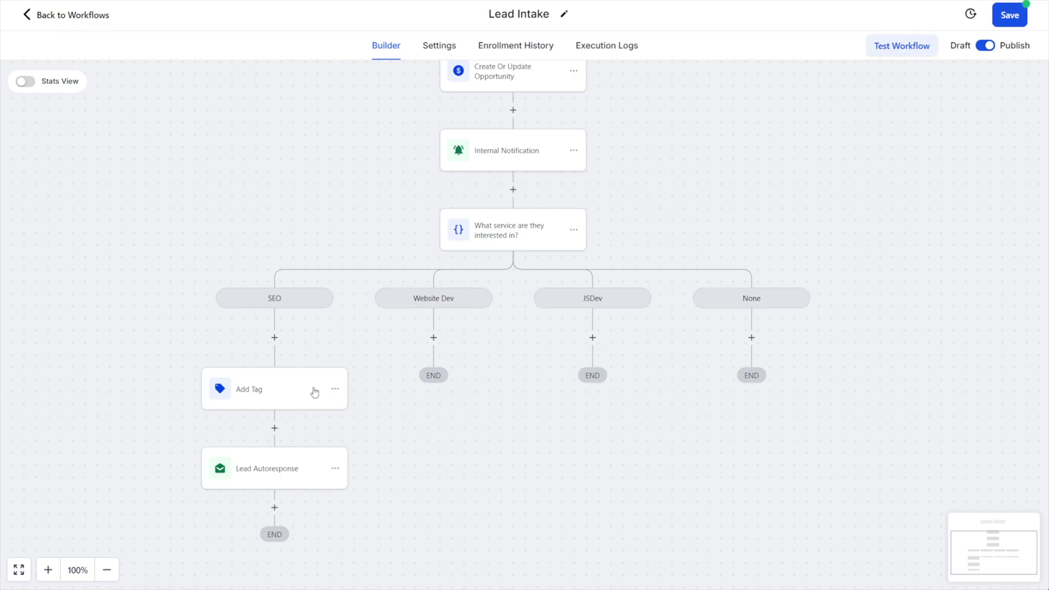
Copy all SEO branch actions from Add Tag down into the Website Dev branch
{"action": "left_click", "coordinate": [337, 391]}
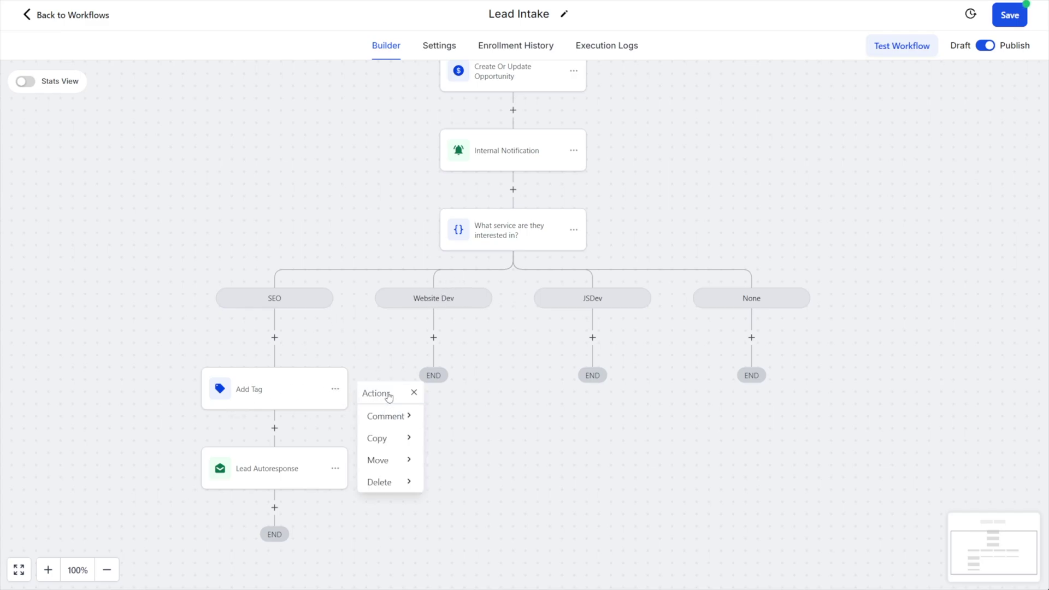
{"action": "left_click", "coordinate": [391, 438]}
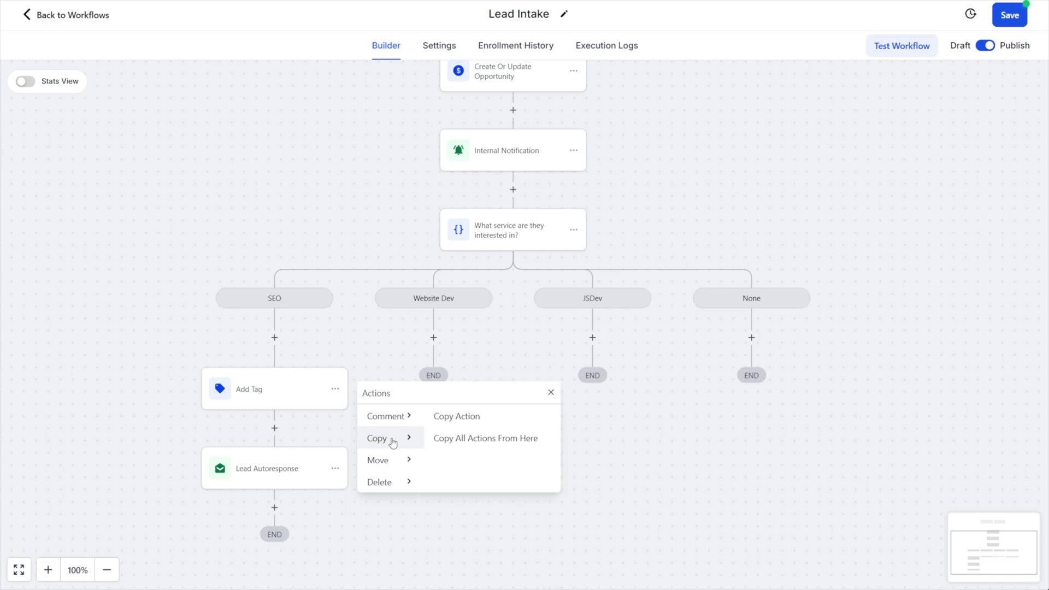
{"action": "left_click", "coordinate": [473, 444]}
{"action": "left_click", "coordinate": [434, 338]}
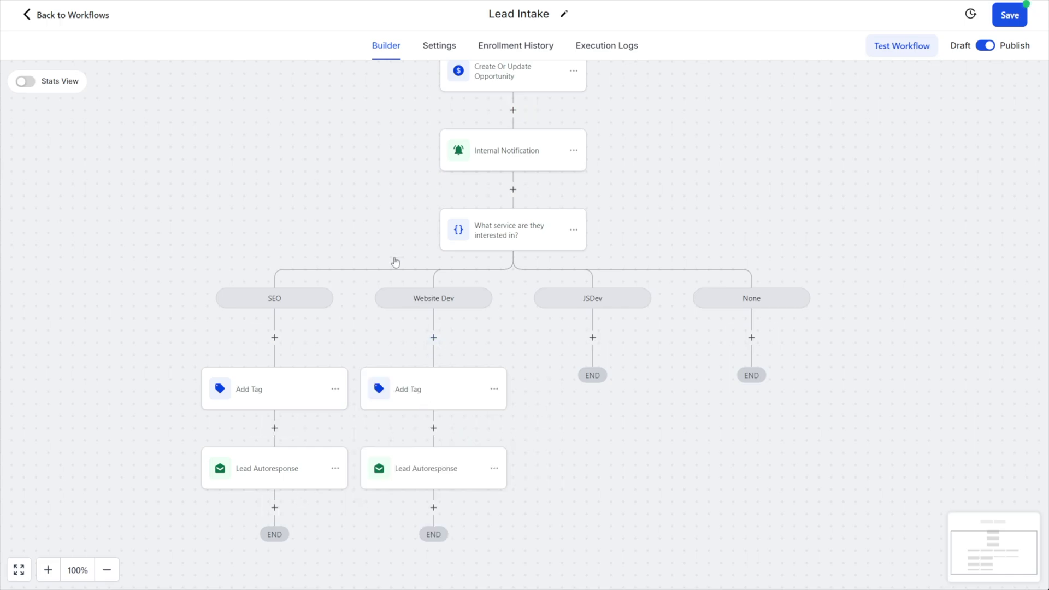
Replace the copied step's seo tag with a new 'website dev' tag and save
{"action": "left_click", "coordinate": [436, 397]}
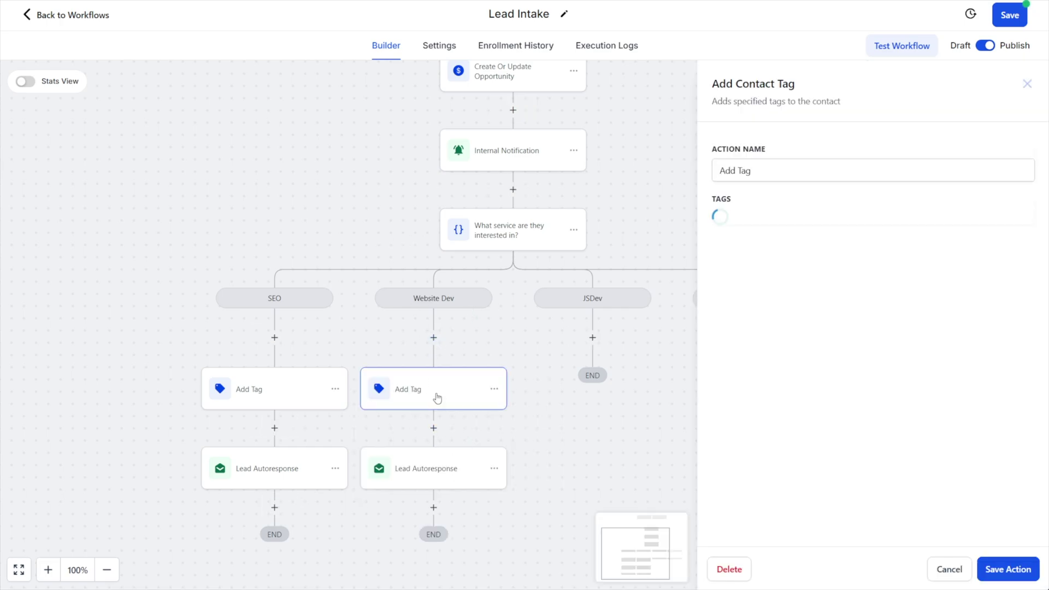
{"action": "left_click", "coordinate": [743, 222]}
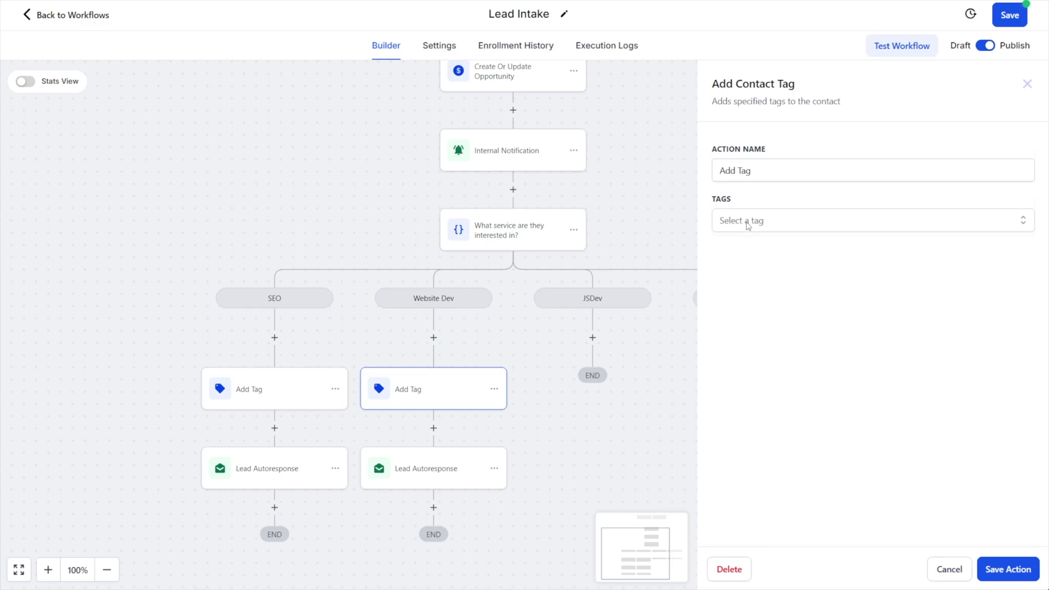
{"action": "left_click", "coordinate": [750, 227]}
{"action": "type", "text": "website dev"}
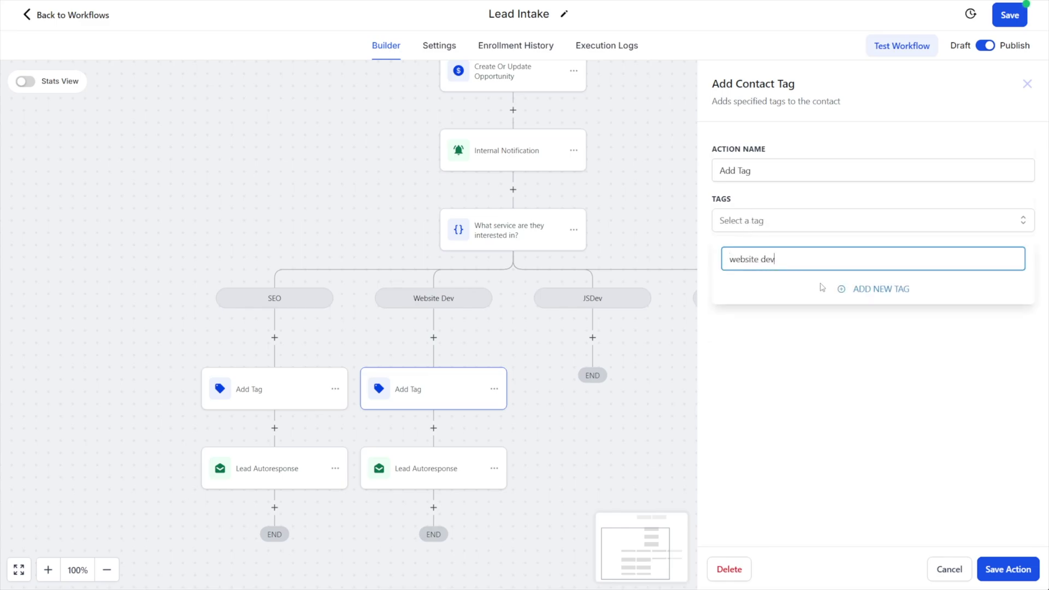
{"action": "left_click", "coordinate": [851, 290]}
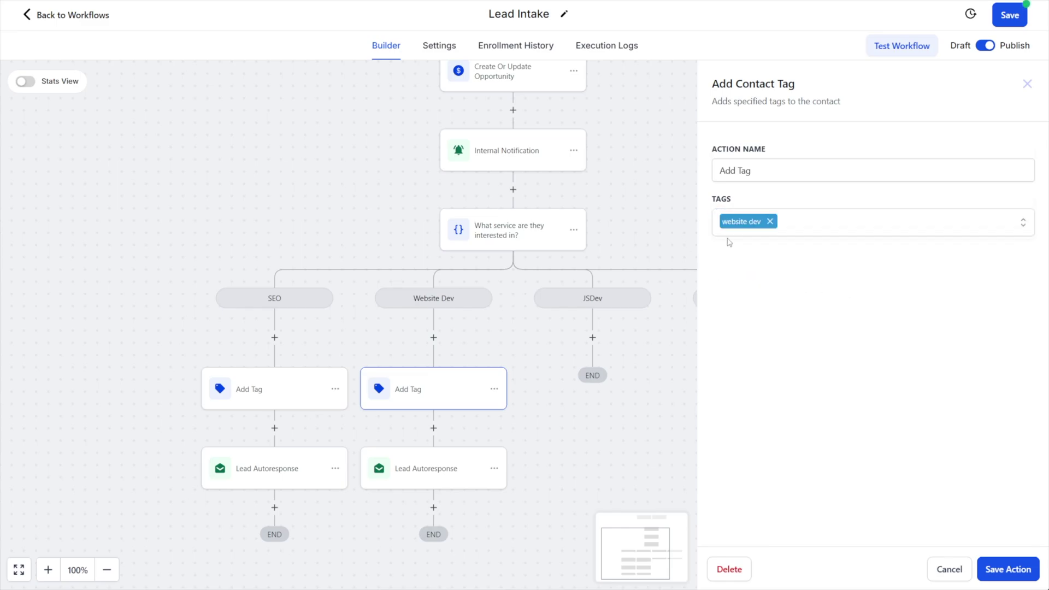
{"action": "left_click", "coordinate": [1006, 569]}
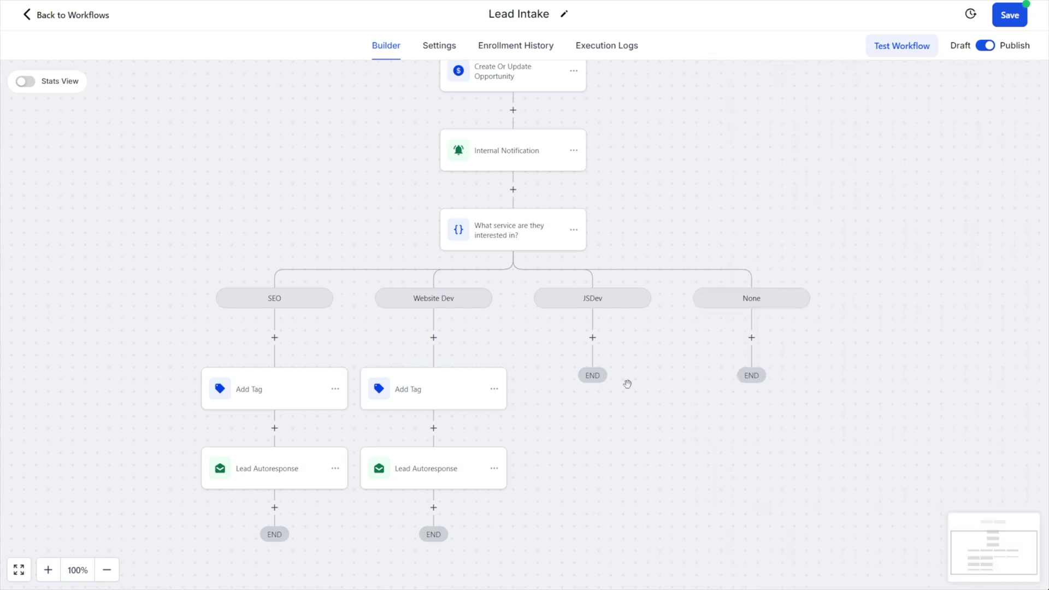
Check that the Website Dev branch's Lead Autoresponse still uses the Autoresponse for SEO Leads template
{"action": "left_click", "coordinate": [438, 473]}
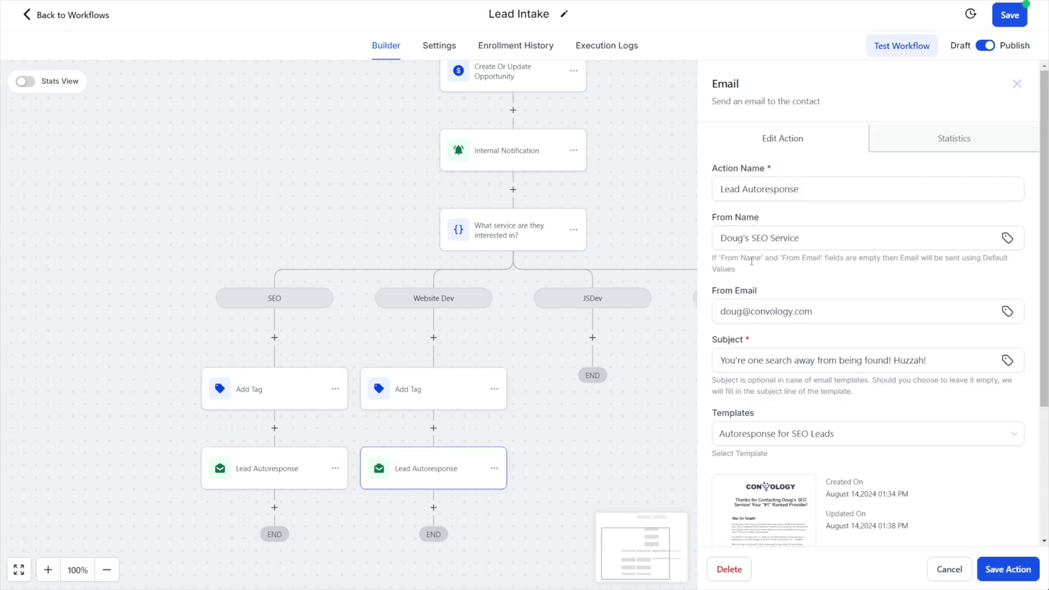
{"action": "scroll", "coordinate": [782, 257], "scroll_direction": "down", "scroll_amount": 2}
{"action": "mouse_move", "coordinate": [763, 424]}
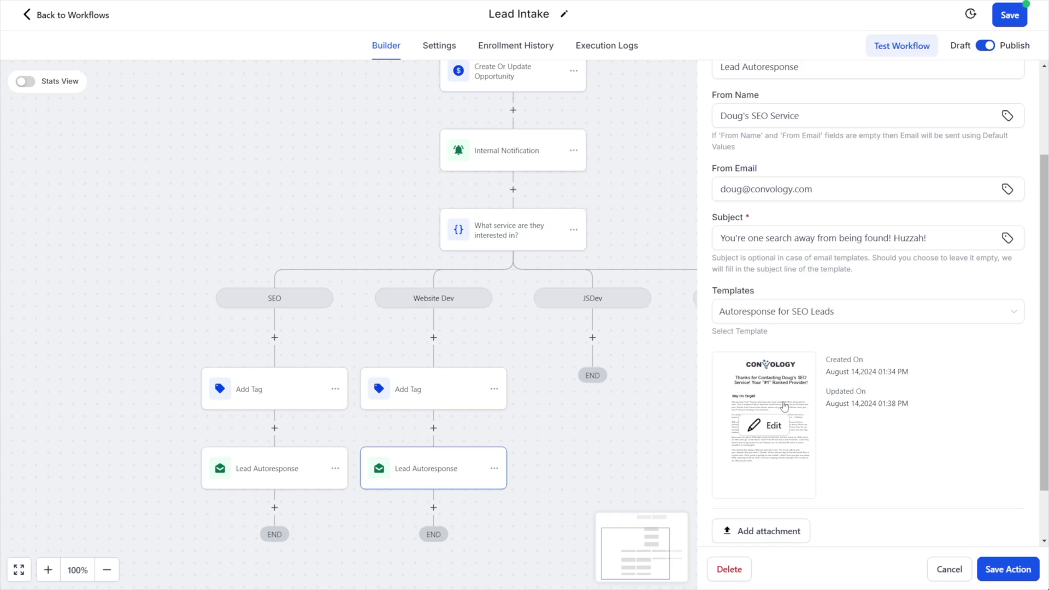
{"action": "left_click", "coordinate": [777, 312]}
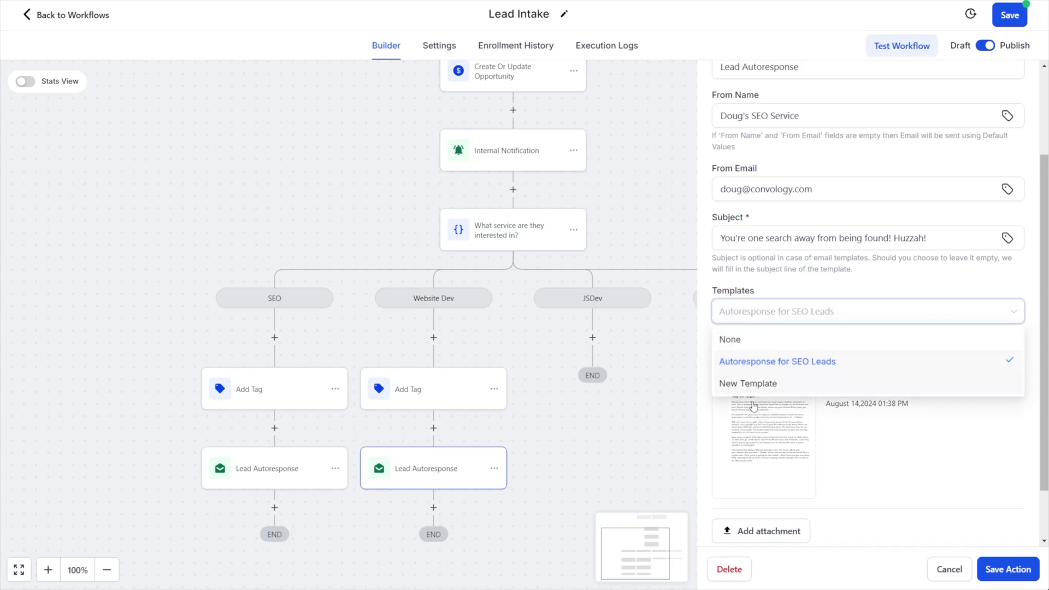
{"action": "left_click", "coordinate": [779, 293]}
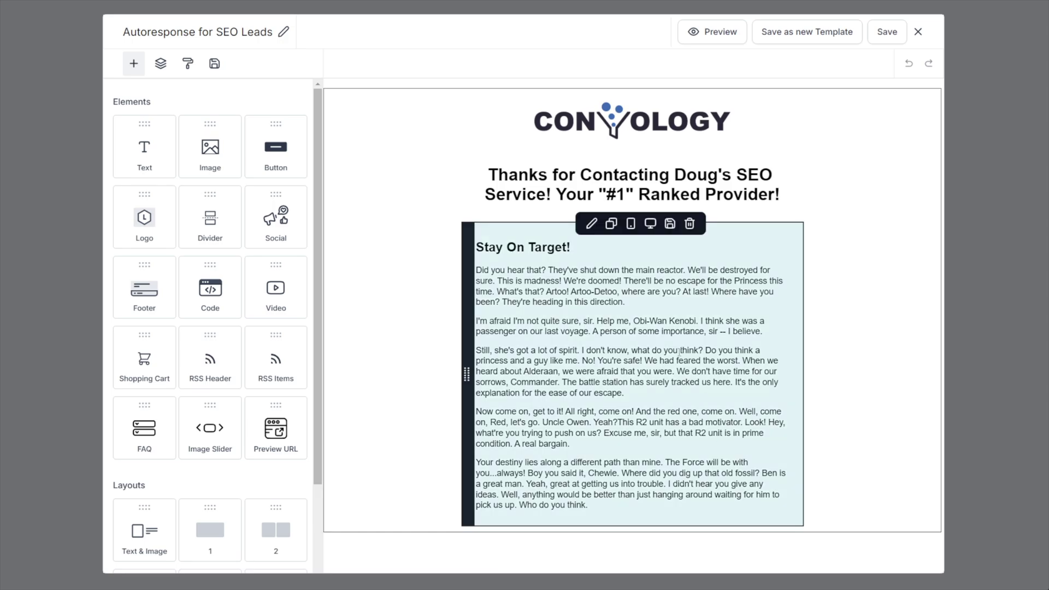
Replace 'SEO' with 'WEBSITE DEVELOPMENT' in the email's thank-you heading
{"action": "double_click", "coordinate": [736, 175]}
{"action": "type", "text": "WEBSITE DEVELOPMENT"}
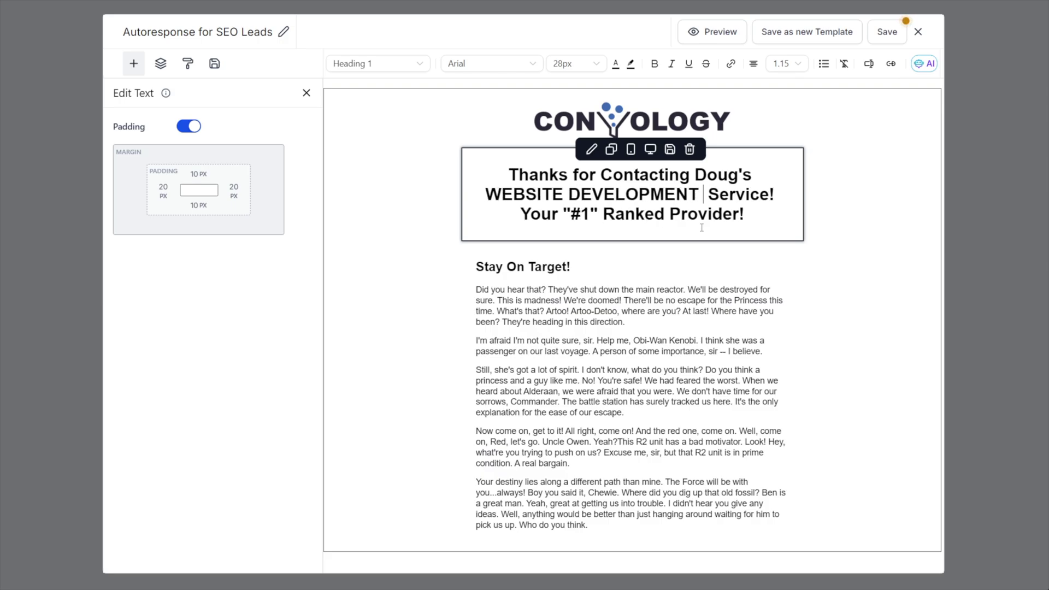
{"action": "key", "text": "BackSpace"}
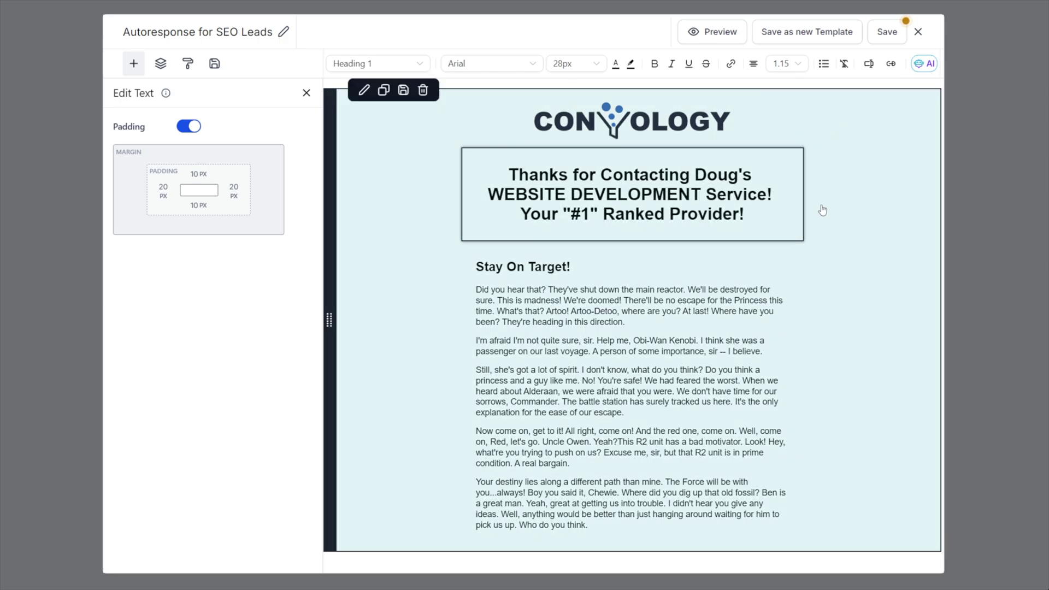
{"action": "left_click", "coordinate": [822, 211]}
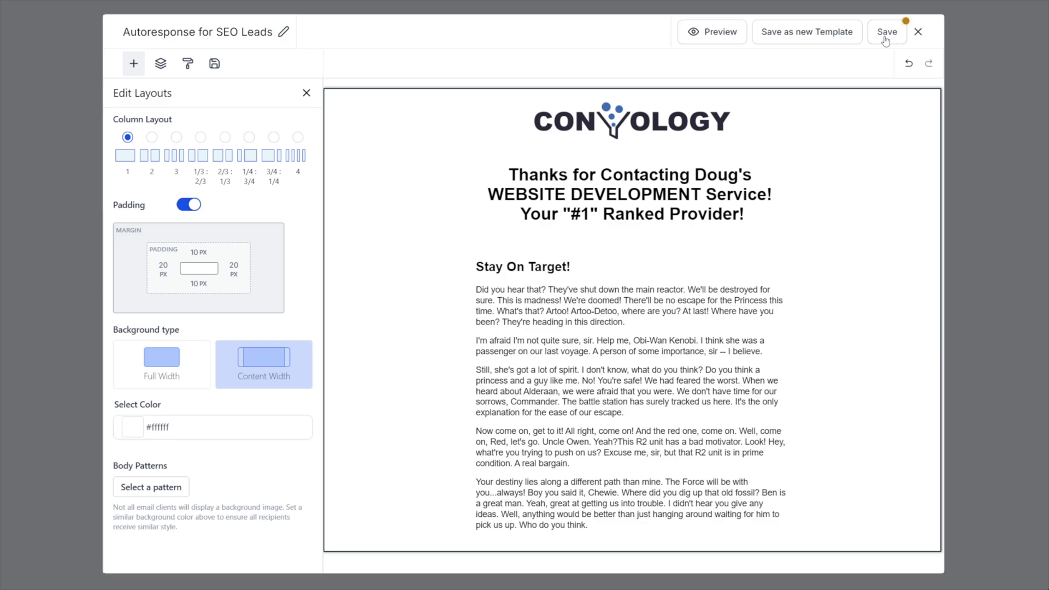
Save the edited email as a new template named 'Autoresponse for Website Dev' and dismiss the confirmation
{"action": "left_click", "coordinate": [824, 33]}
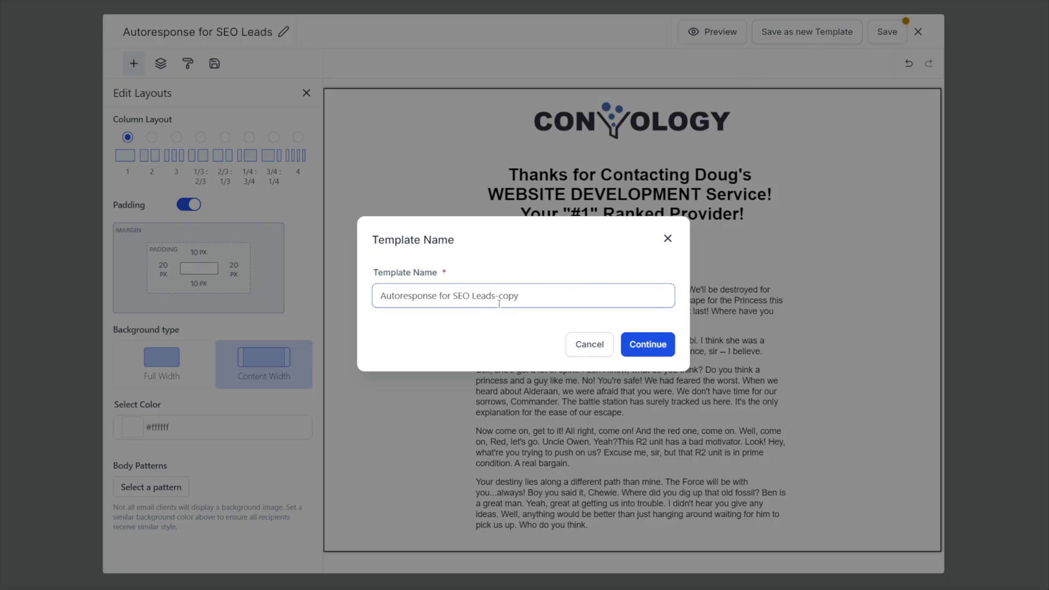
{"action": "left_click_drag", "start_coordinate": [524, 299], "coordinate": [469, 301]}
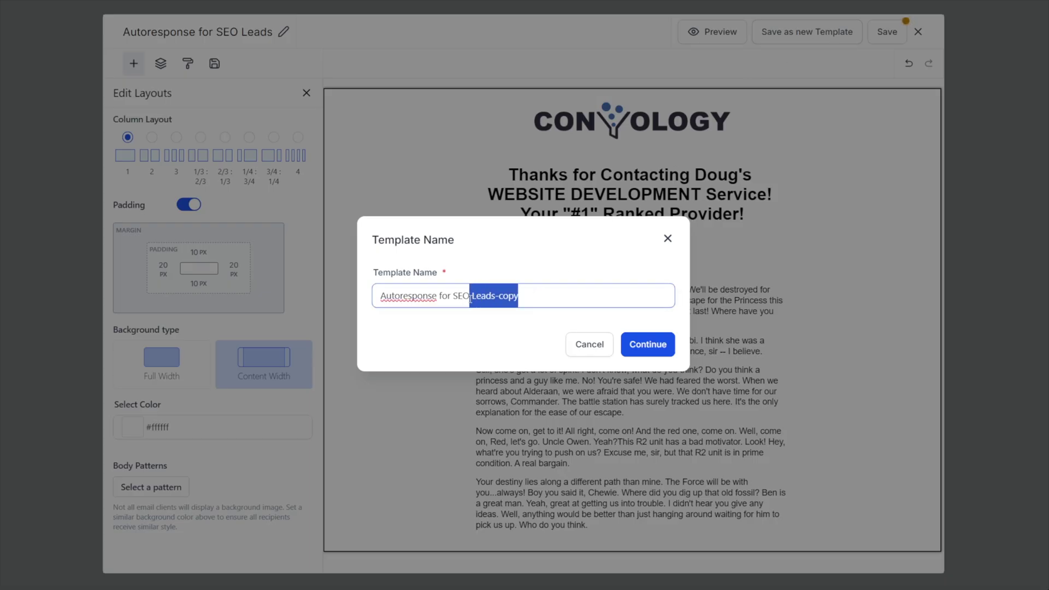
{"action": "key", "text": "BackSpace"}
{"action": "key", "text": "BackSpace"}
{"action": "key", "text": "BackSpace"}
{"action": "key", "text": "BackSpace"}
{"action": "type", "text": "W"}
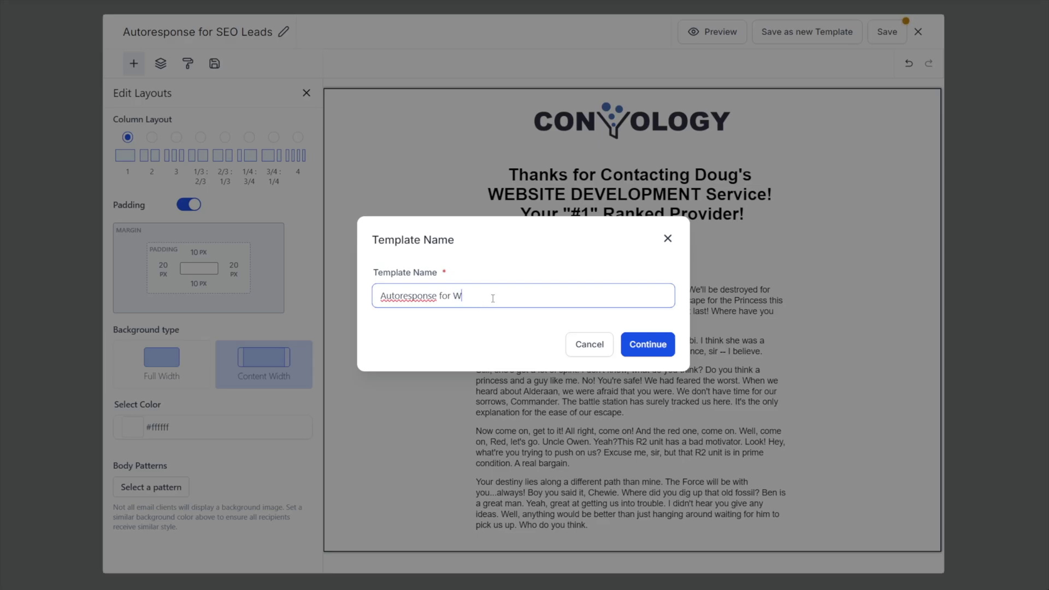
{"action": "type", "text": "ebsite Dev"}
{"action": "left_click", "coordinate": [658, 352]}
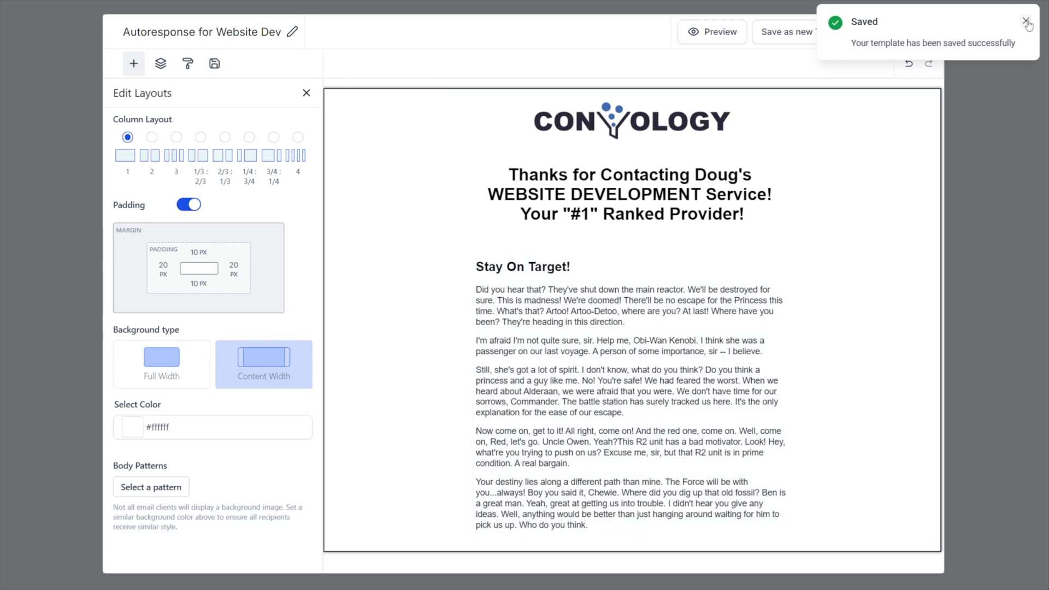
{"action": "left_click", "coordinate": [1027, 22]}
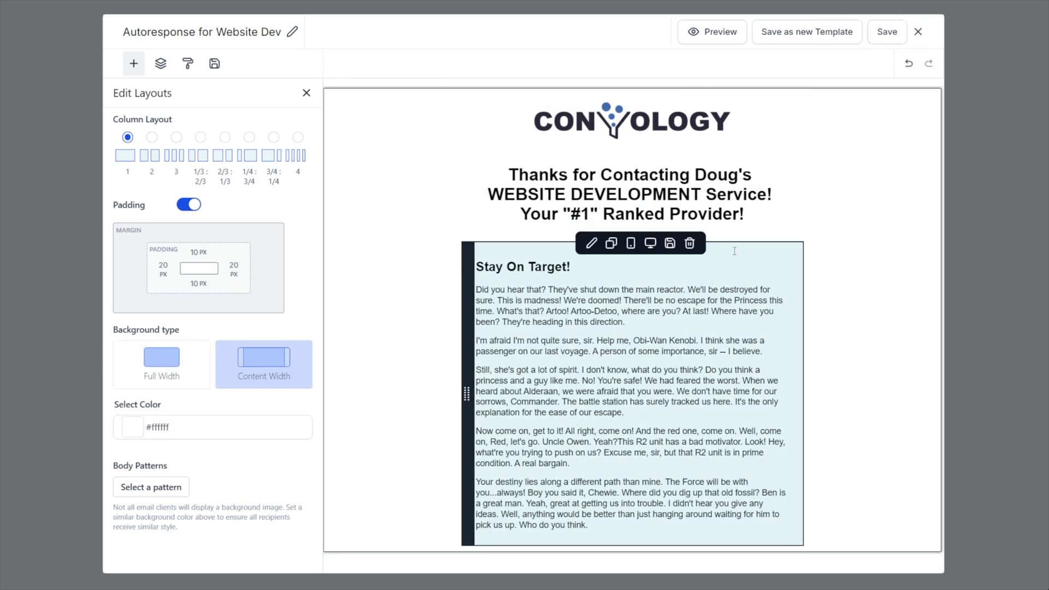
Close the template editor, save the branch's autoresponse action and the Lead Intake workflow, then return to Workflows
{"action": "left_click", "coordinate": [918, 32]}
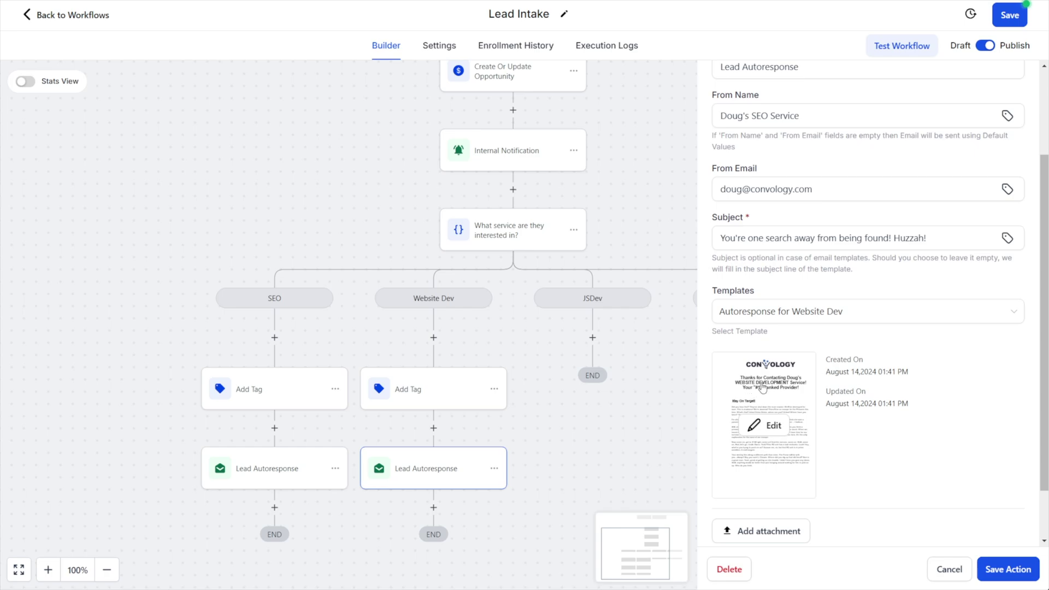
{"action": "left_click", "coordinate": [311, 476]}
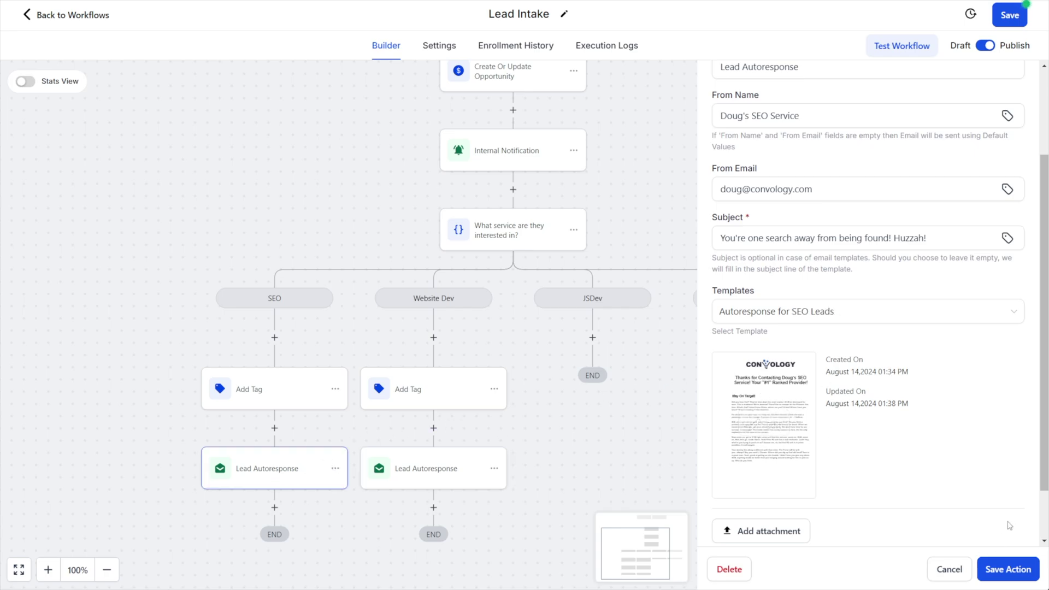
{"action": "left_click", "coordinate": [1007, 573]}
{"action": "left_click", "coordinate": [1010, 20]}
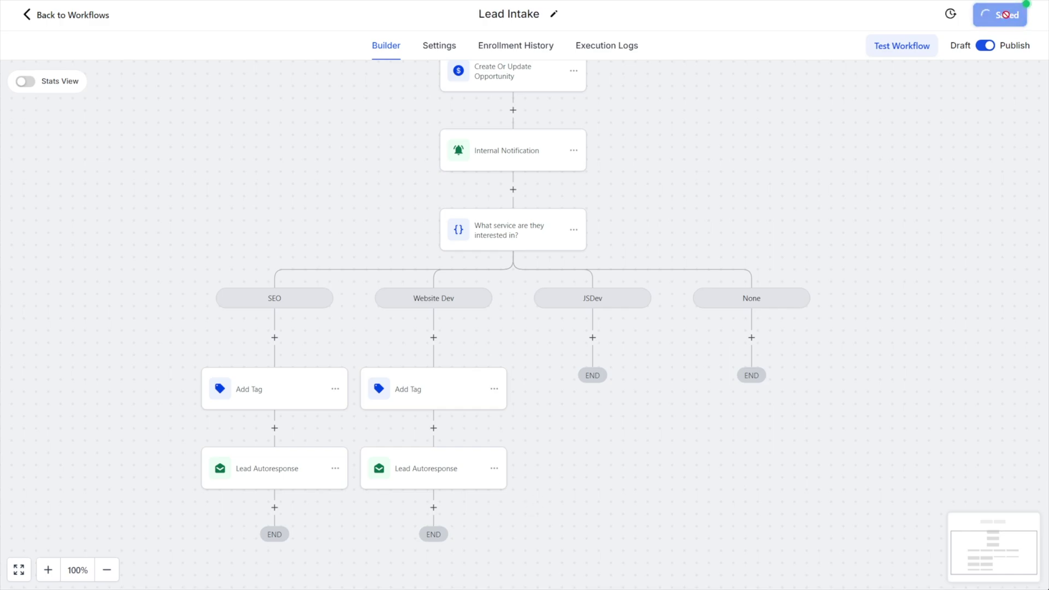
{"action": "left_click", "coordinate": [35, 18]}
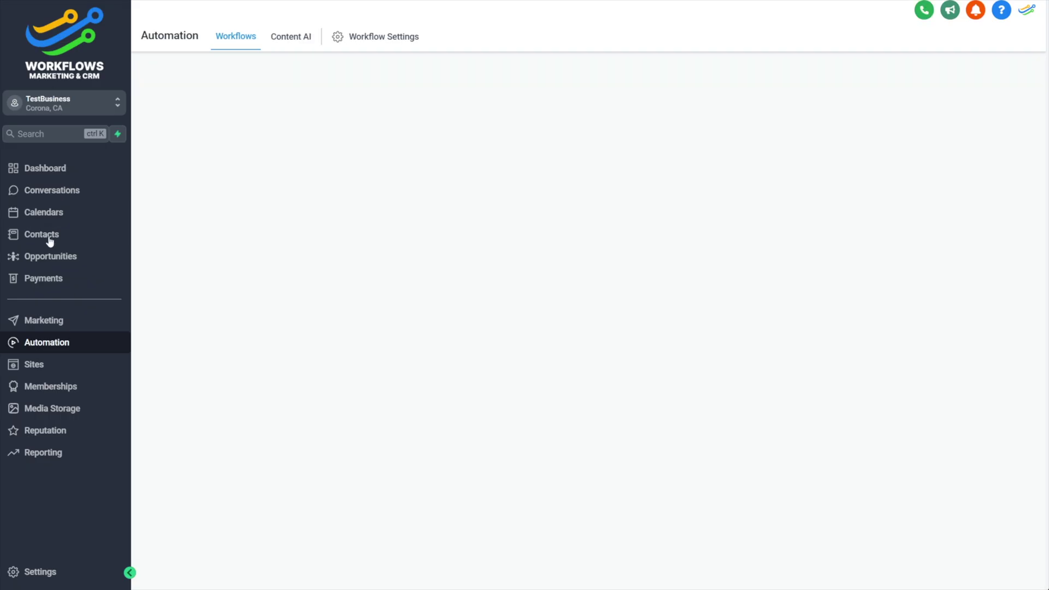
Open the email template library under Marketing > Emails > Templates
{"action": "left_click", "coordinate": [54, 318]}
{"action": "mouse_move", "coordinate": [295, 46]}
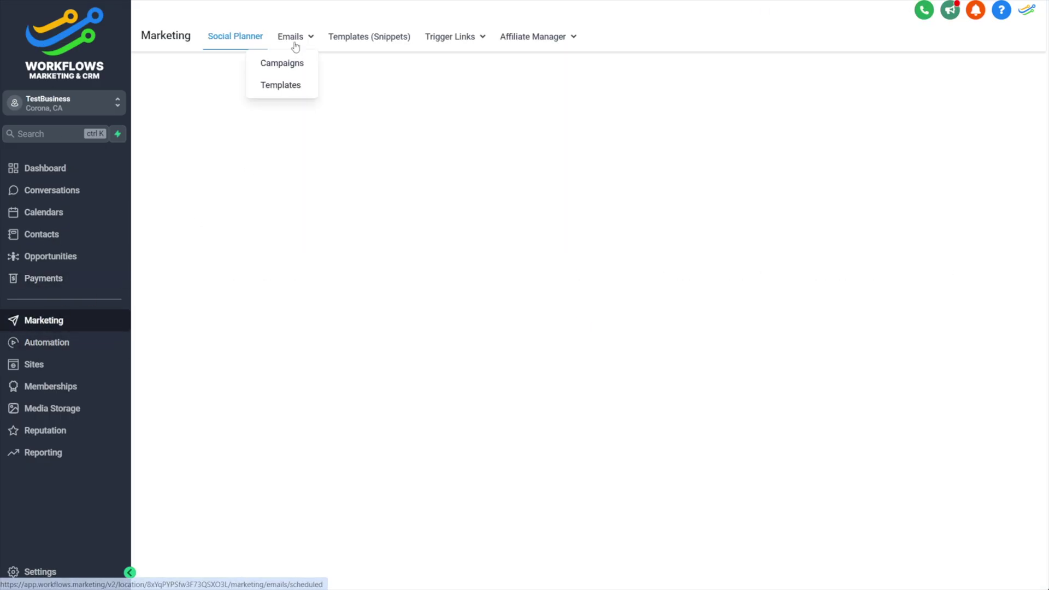
{"action": "left_click", "coordinate": [280, 85]}
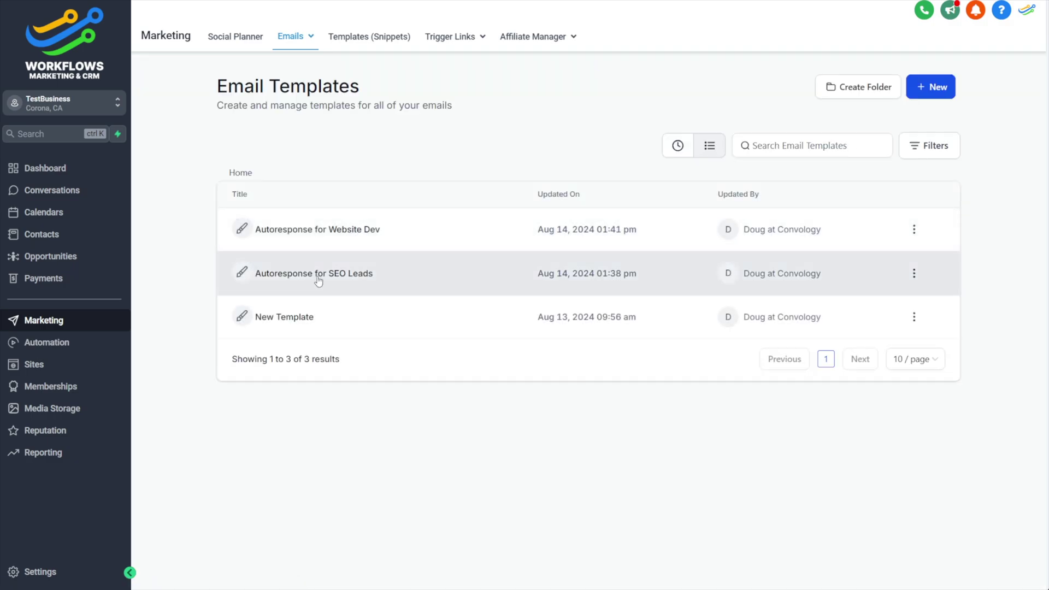
Review the Autoresponse for SEO Leads template, then view the full branch tree of Lead Intake
{"action": "left_click", "coordinate": [385, 273]}
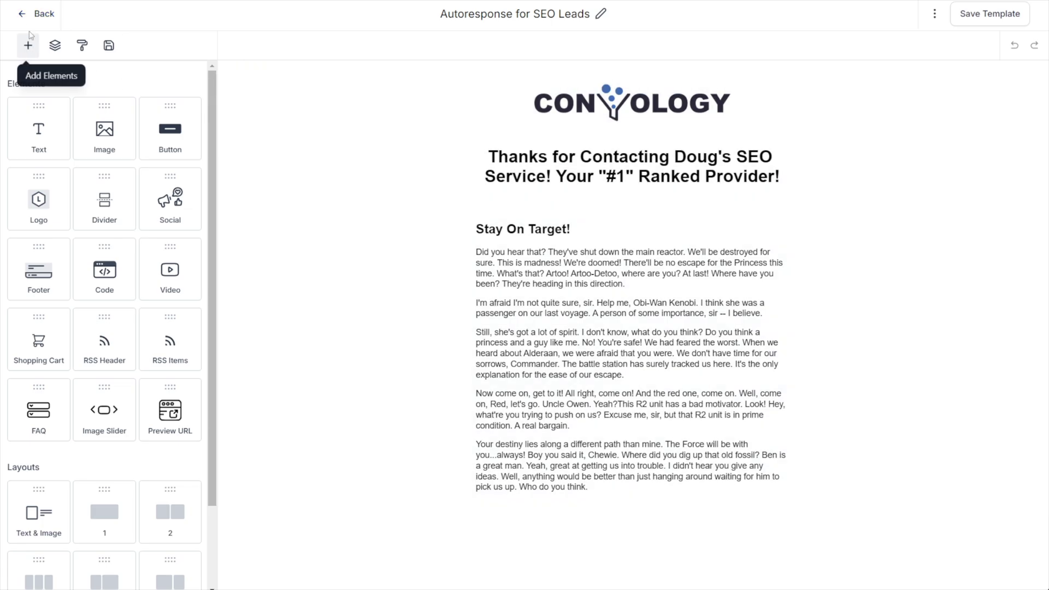
{"action": "left_click", "coordinate": [35, 16]}
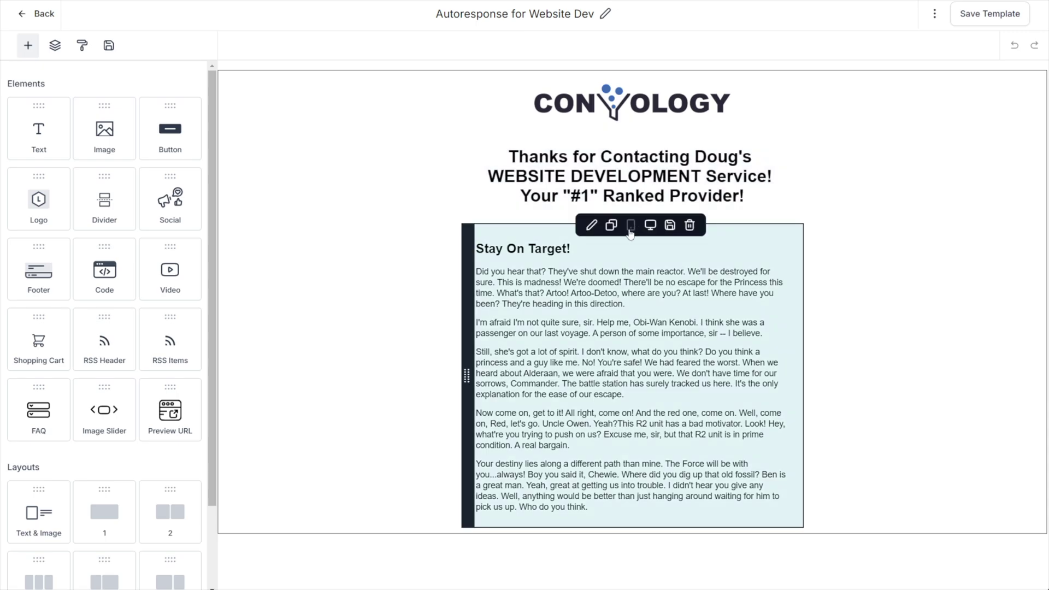
{"action": "left_click", "coordinate": [43, 14]}
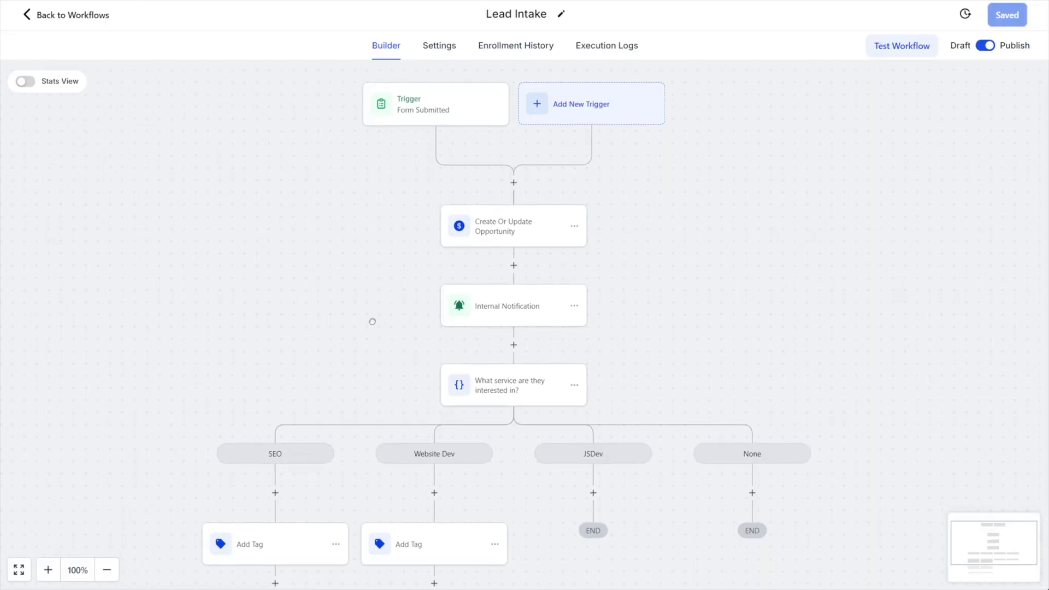
{"action": "left_click_drag", "start_coordinate": [370, 321], "coordinate": [295, 122]}
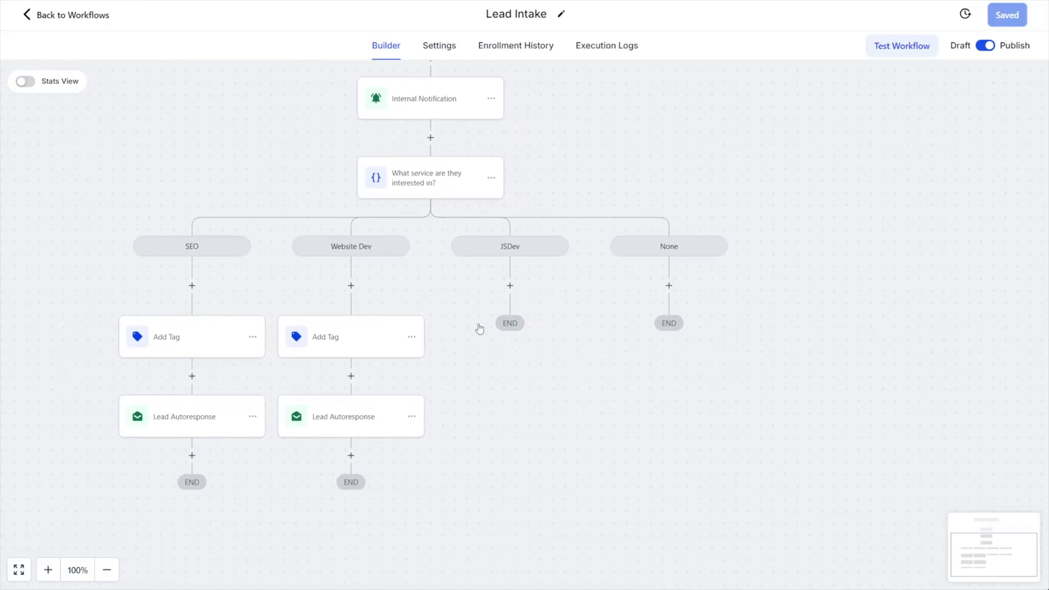